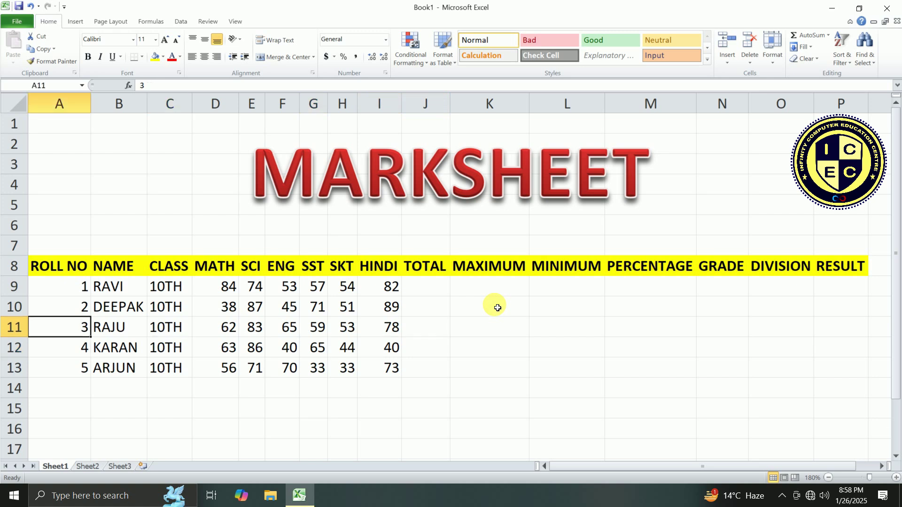
Review the marksheet's column headings across row 8, from ROLL NO to RESULT.
key("Down")
key("Right")
key("Right")
key("Right")
key("Right")
key("Right")
key("Right")
key("Right")
key("Right")
key("Right")
key("Right")
key("Right")
key("Right")
key("Right")
key("Right")
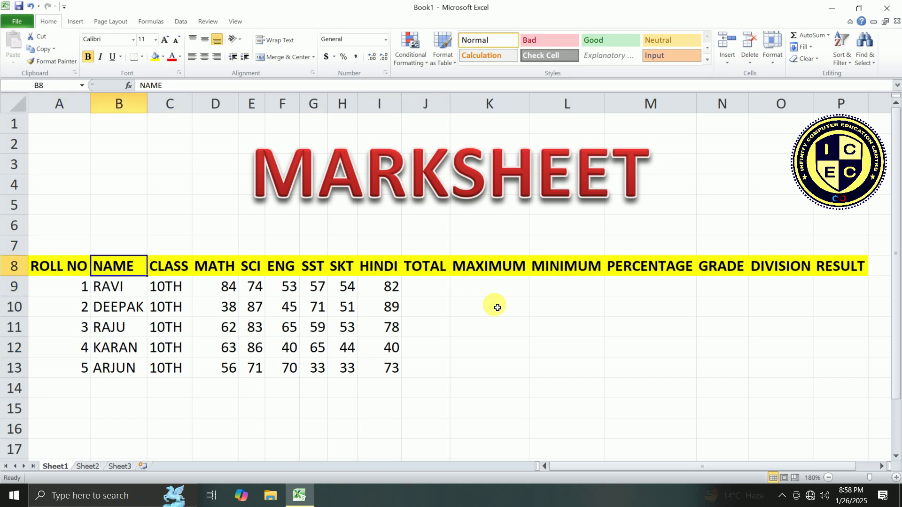
key("Left")
key("Left")
key("Left")
key("Left")
key("Left")
key("Left")
key("Left")
key("Left")
key("Left")
key("Left")
key("Left")
key("Left")
key("Left")
key("Left")
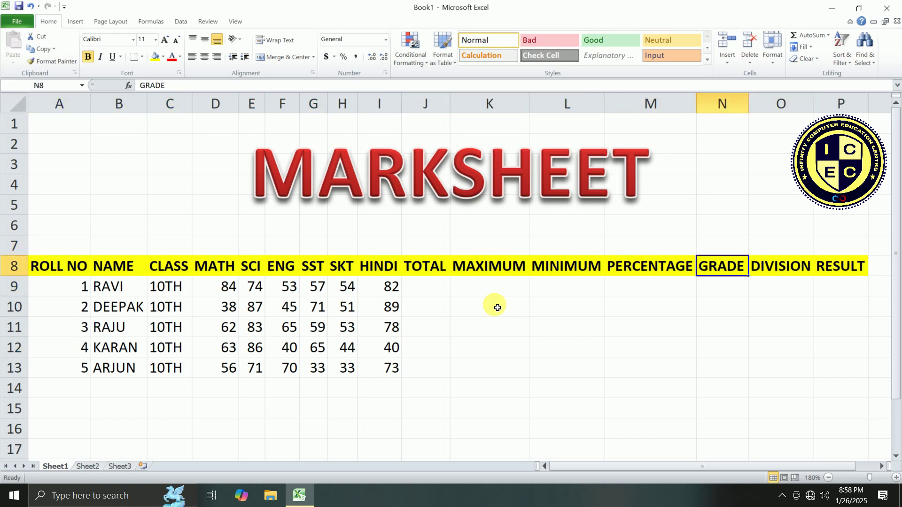
Examine the student records and the first student's subject marks across row 9.
key("Down")
key("Down")
key("Down")
key("Down")
key("Right")
key("Right")
key("Right")
key("Up")
key("Up")
key("Up")
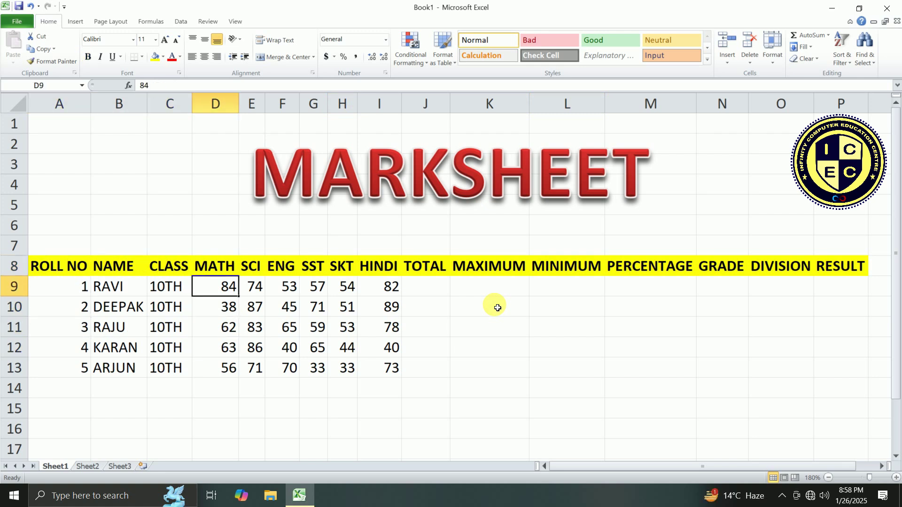
key("Right")
key("Right")
key("Right")
key("Right")
key("Right")
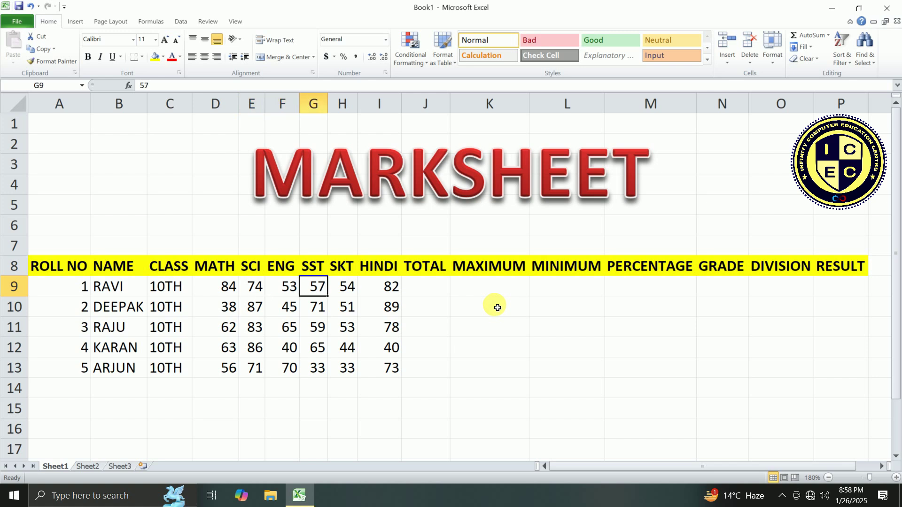
Enter =SUM(D9:I9) in cell J9 to total the first student's marks.
key("Right")
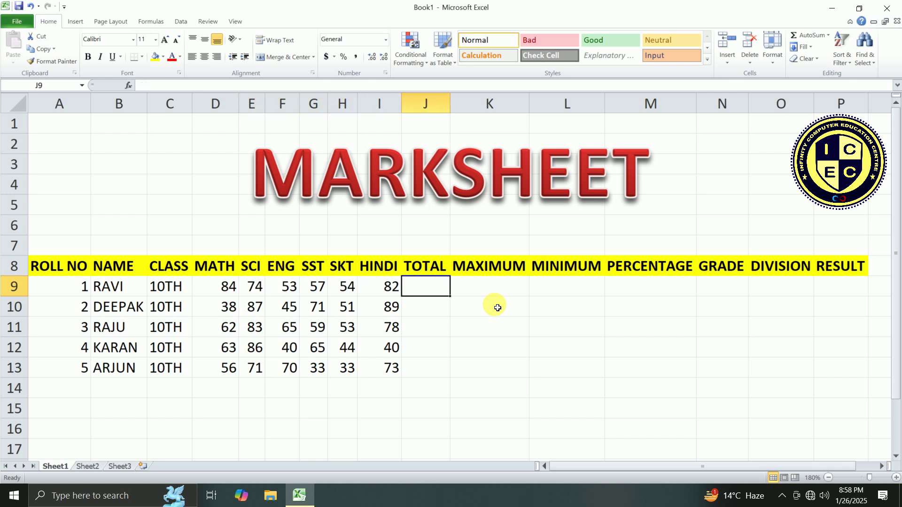
type("=S")
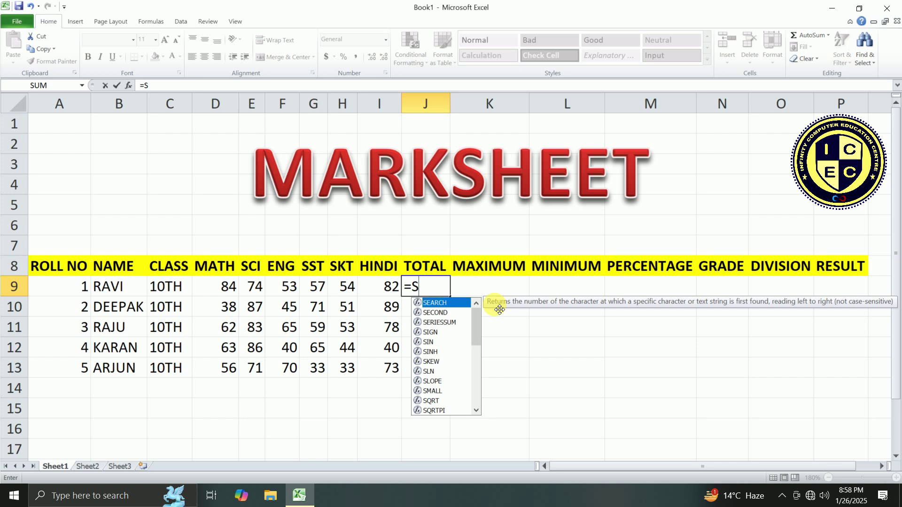
type("UM")
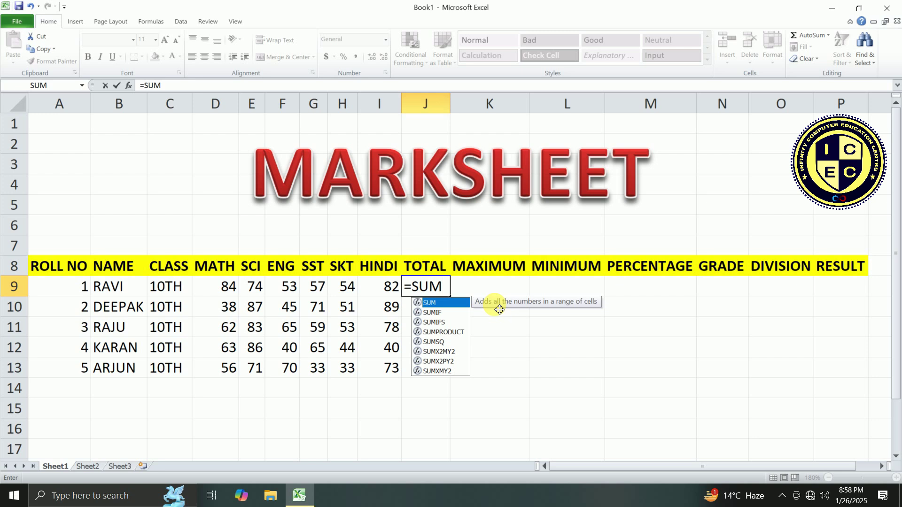
type("(")
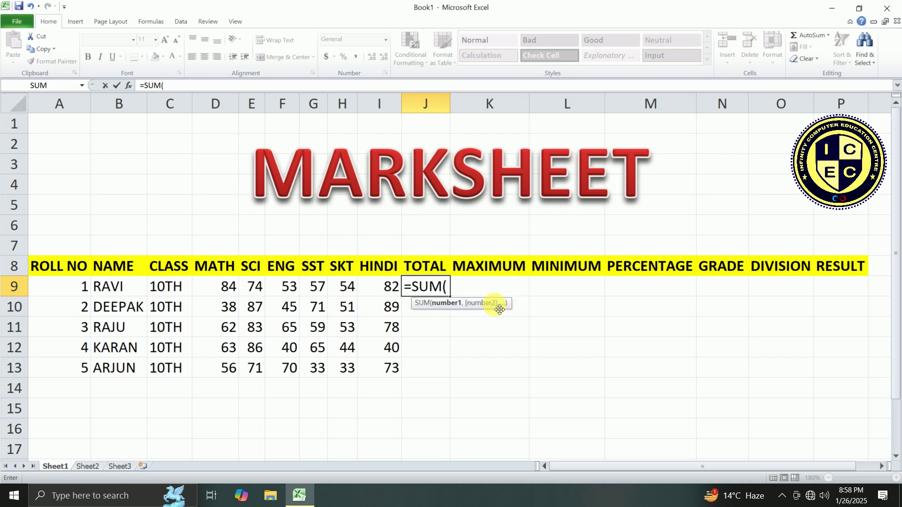
left_click_drag(216, 285, 370, 295)
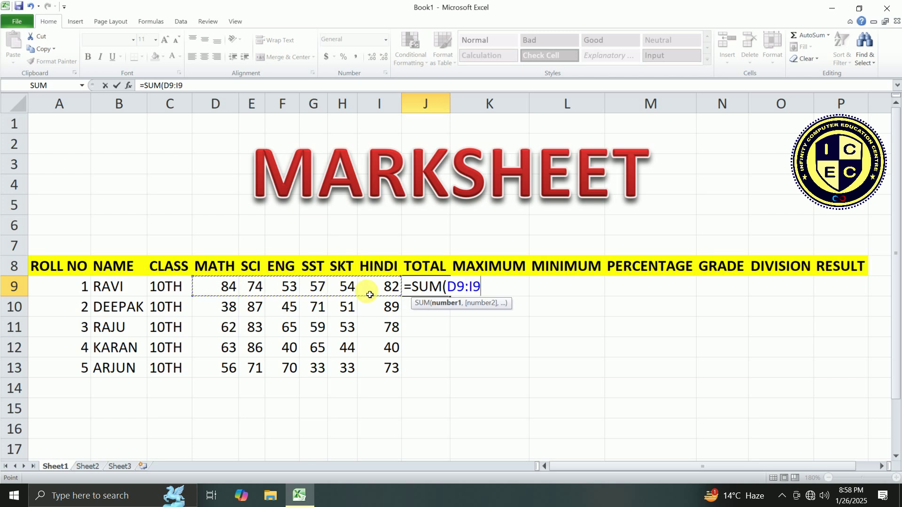
type(")")
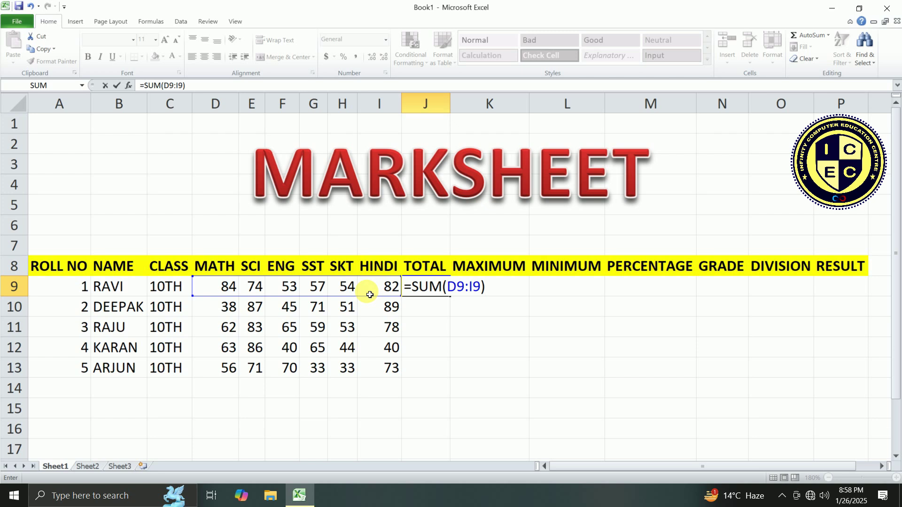
key("Return")
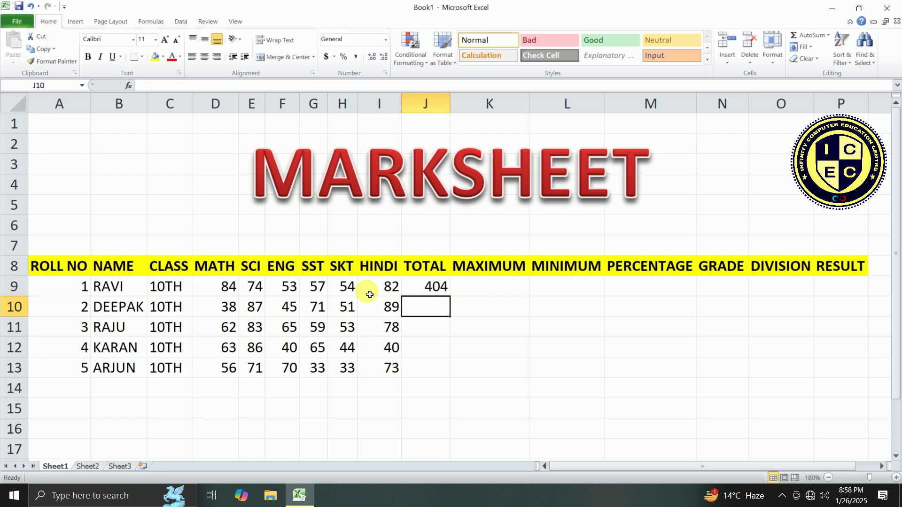
Fill the total formula from J9 down to J13 and clear the copied totals in J10:J13.
left_click(431, 288)
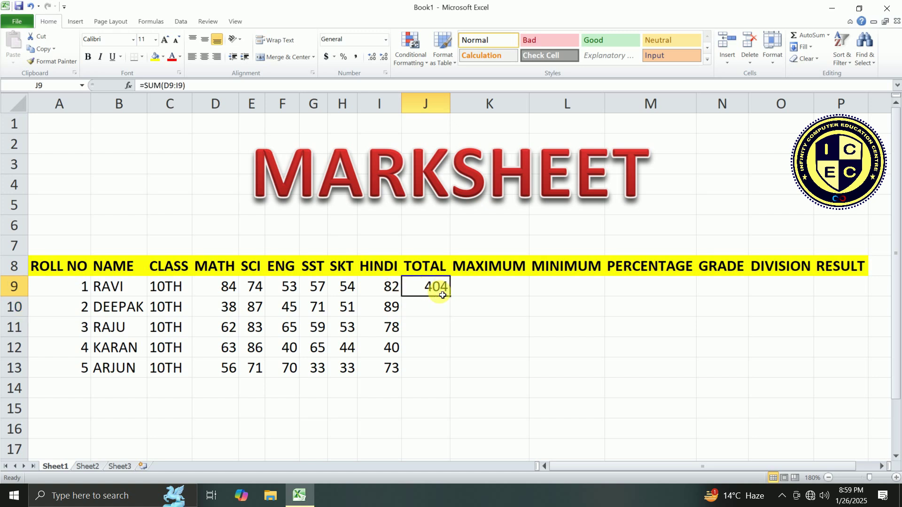
left_click(430, 312)
left_click(429, 329)
left_click(434, 349)
left_click(436, 307)
left_click(437, 286)
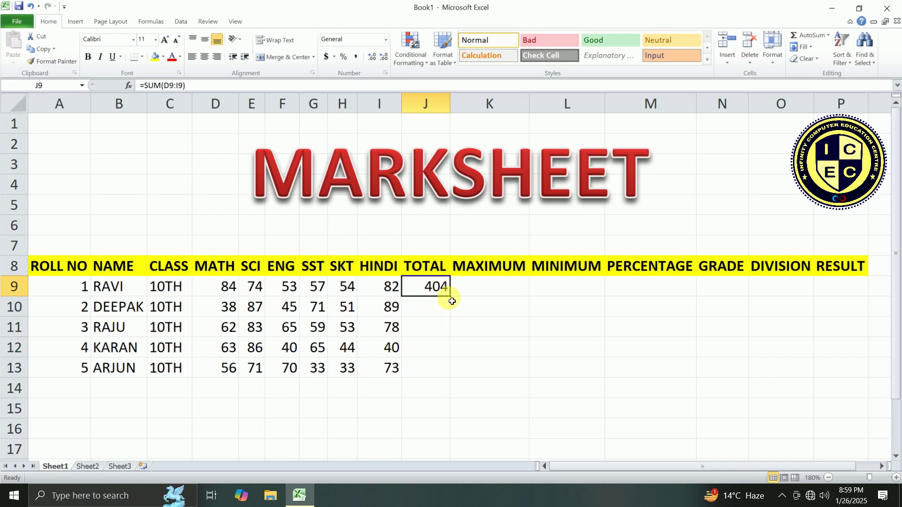
left_click_drag(454, 301, 455, 370)
left_click(475, 320)
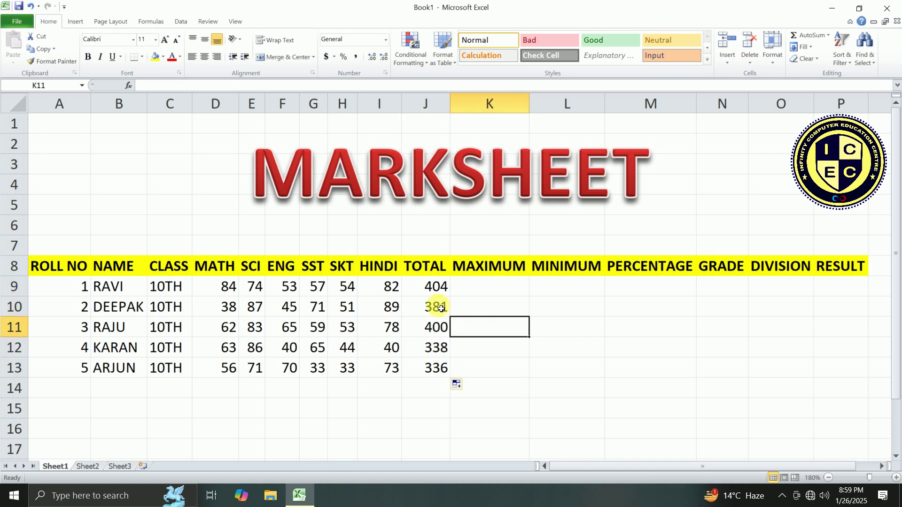
left_click_drag(436, 305, 434, 374)
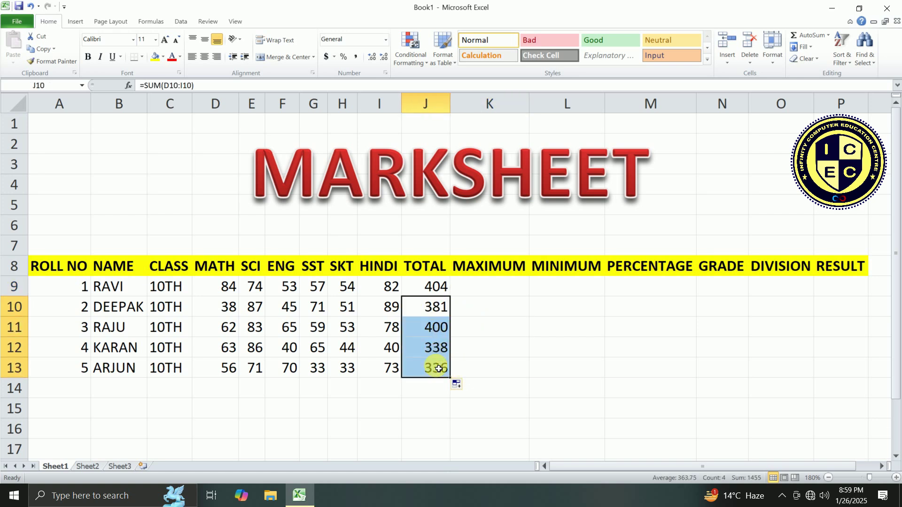
key("Delete")
Auto-fill the TOTAL formula in J9 down the column through J13.
left_click(438, 295)
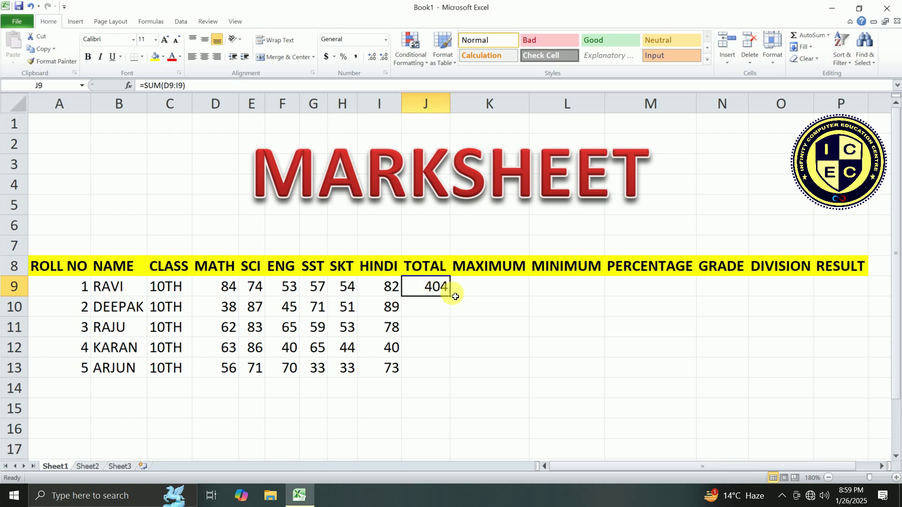
double_click(450, 295)
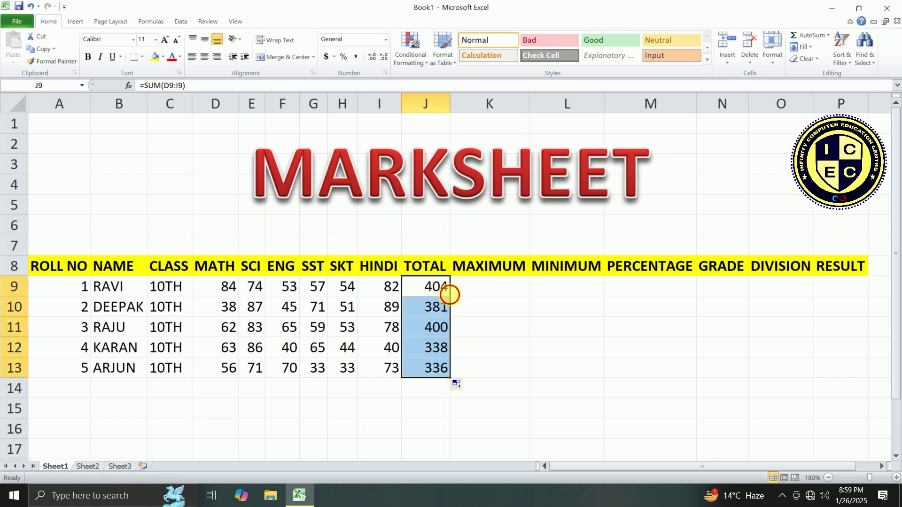
left_click(491, 338)
Enter =MAX(D9:I9) in cell K9 to find the first student's highest mark.
left_click(503, 288)
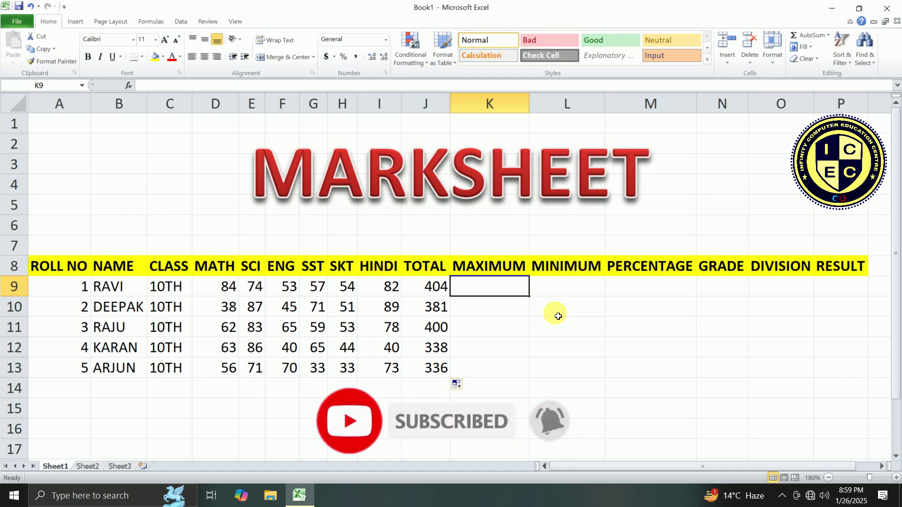
type("=")
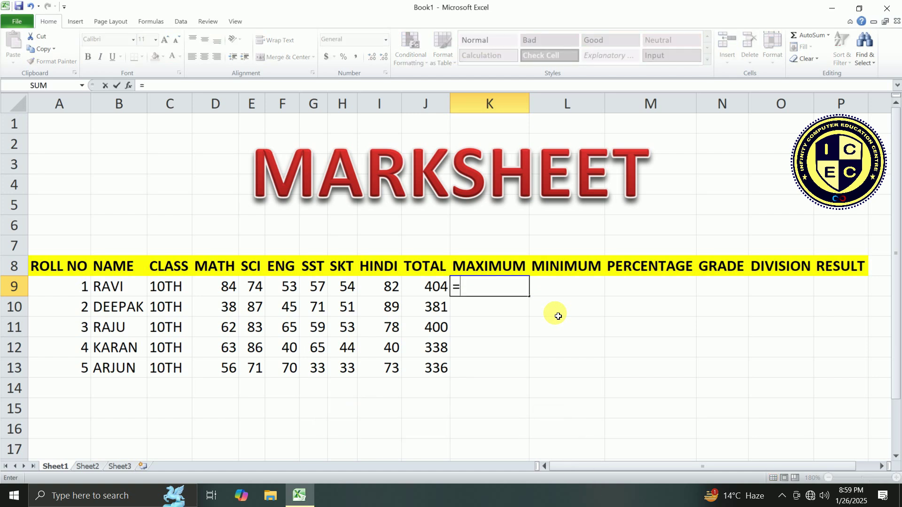
type("MAX")
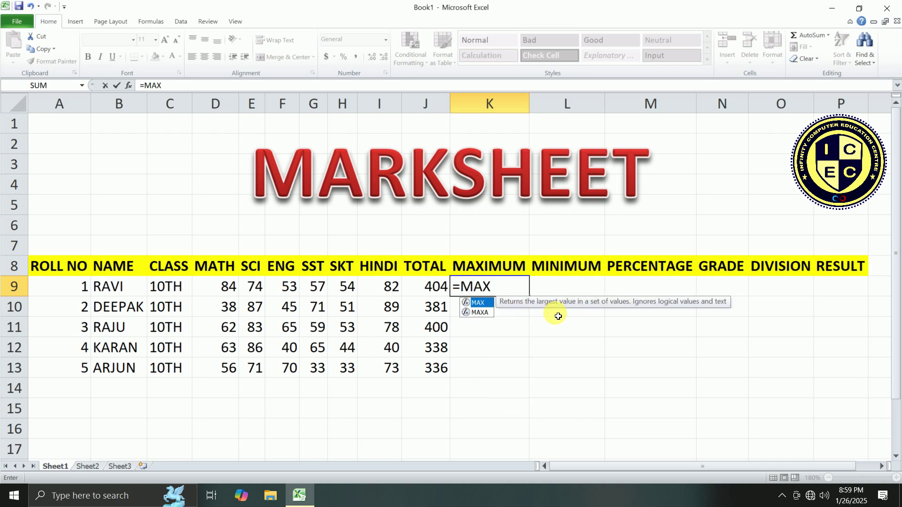
type("(")
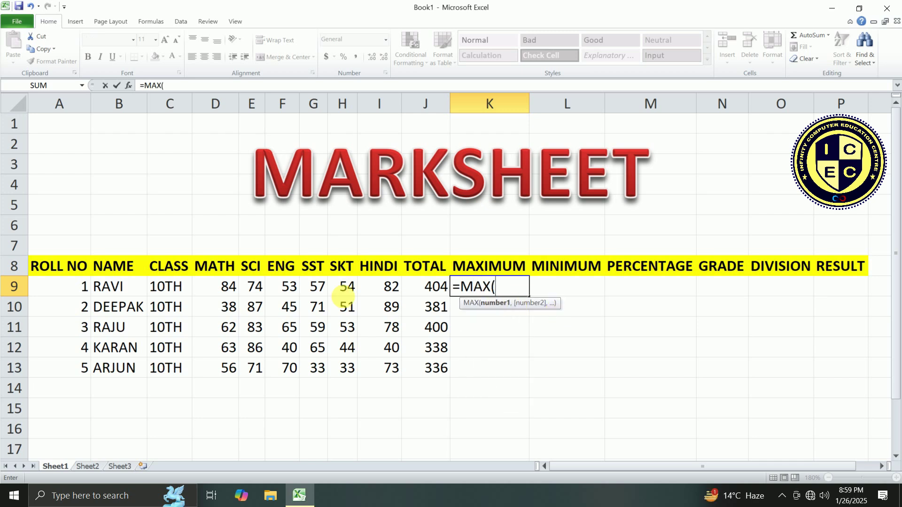
left_click_drag(230, 288, 378, 289)
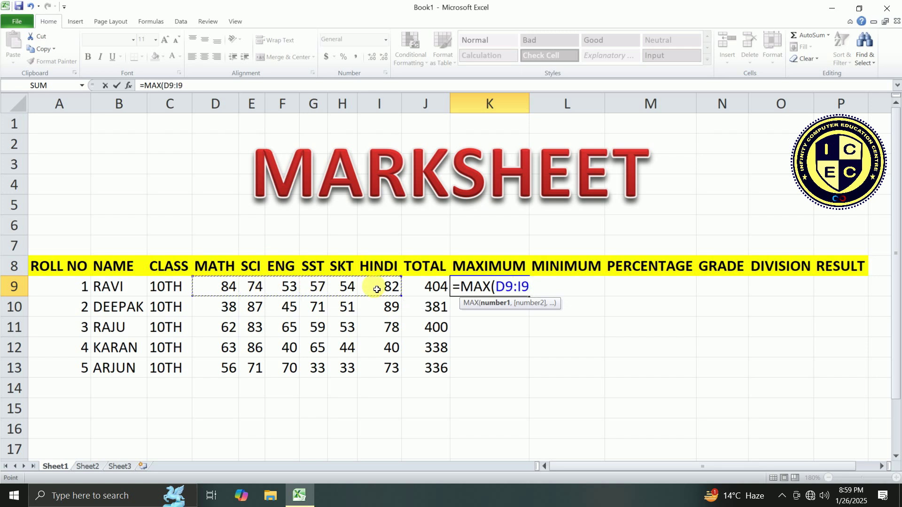
type(")")
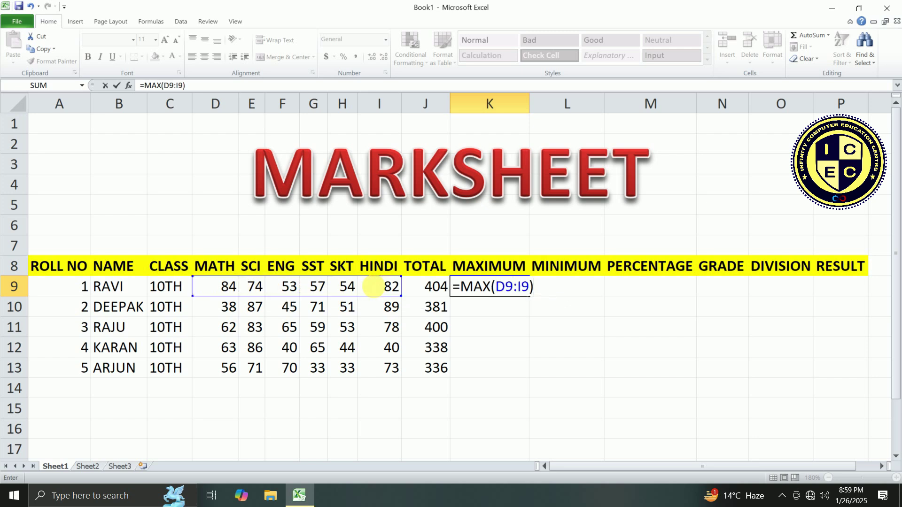
key("Return")
Fill the MAXIMUM formula from K9 down through K13.
left_click(483, 290)
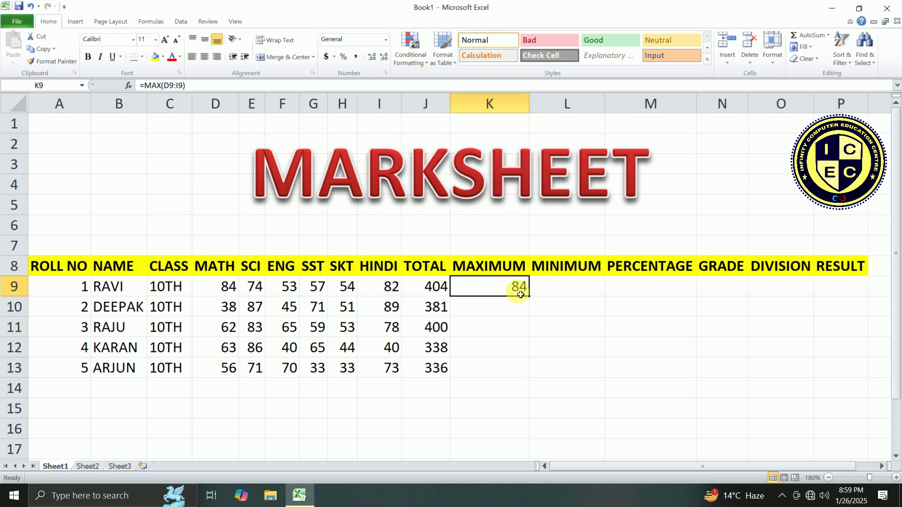
left_click_drag(519, 291, 511, 366)
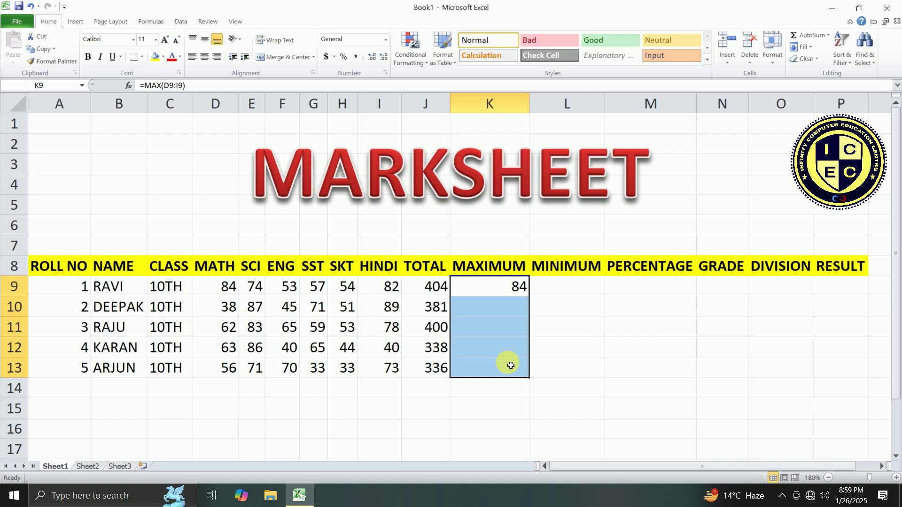
key("ctrl+d")
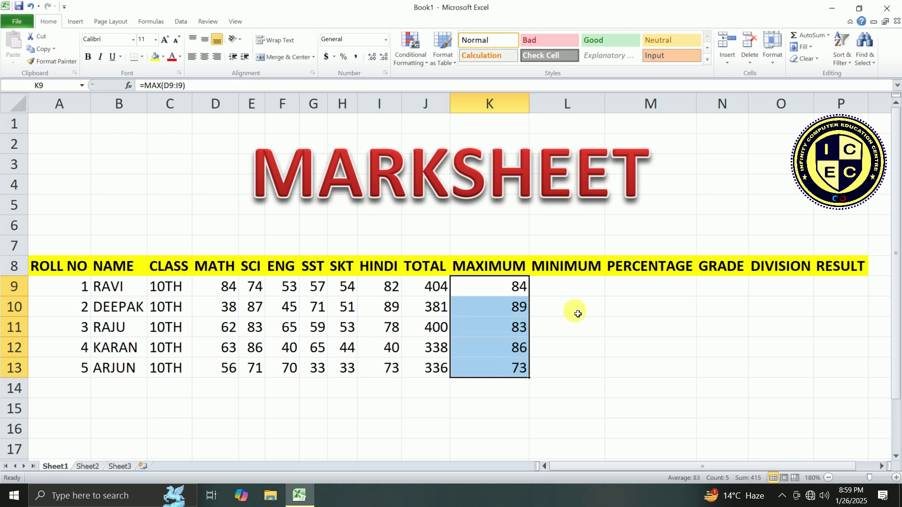
Enter =MIN(D9:I9) in cell L9 for the lowest mark and fill it down through L13.
left_click(585, 293)
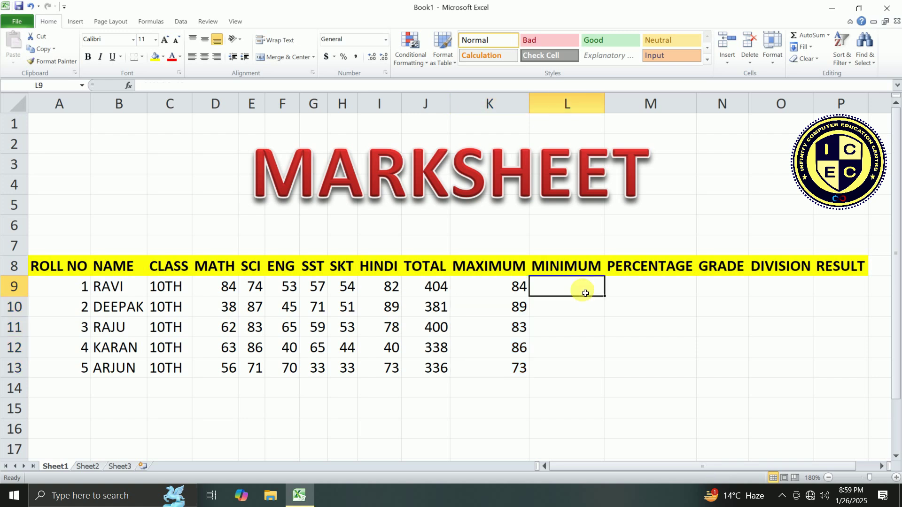
type("=MIN")
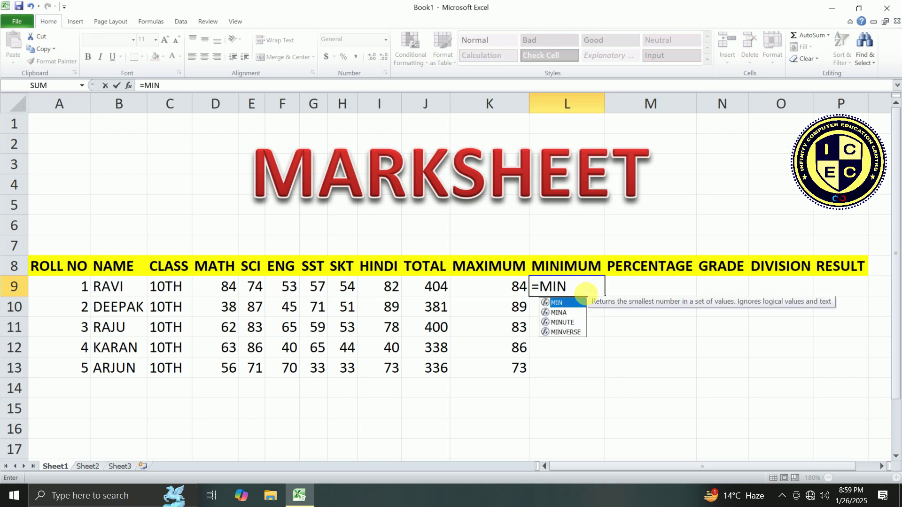
type("(")
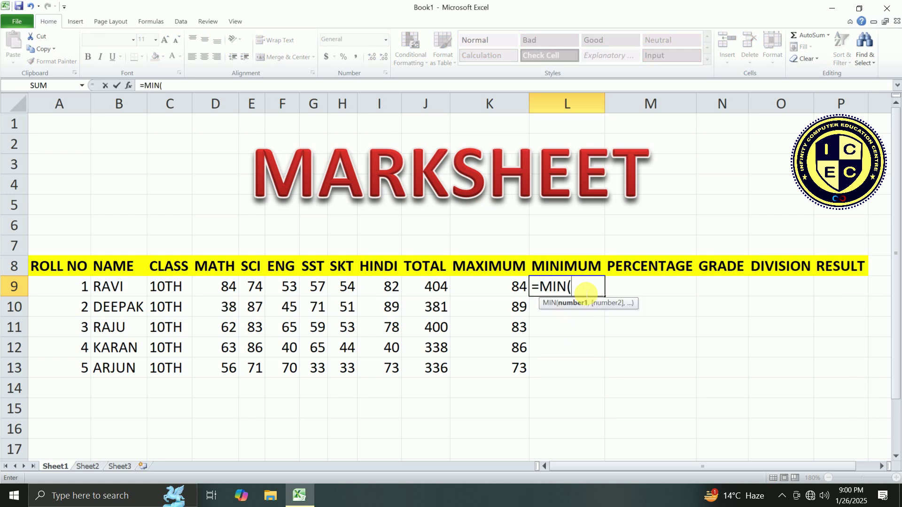
left_click_drag(209, 286, 381, 292)
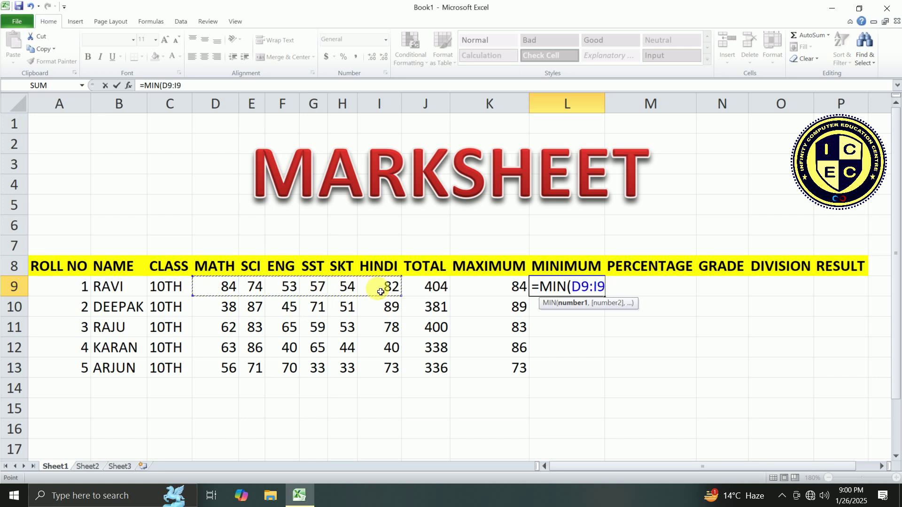
type(")")
key("Return")
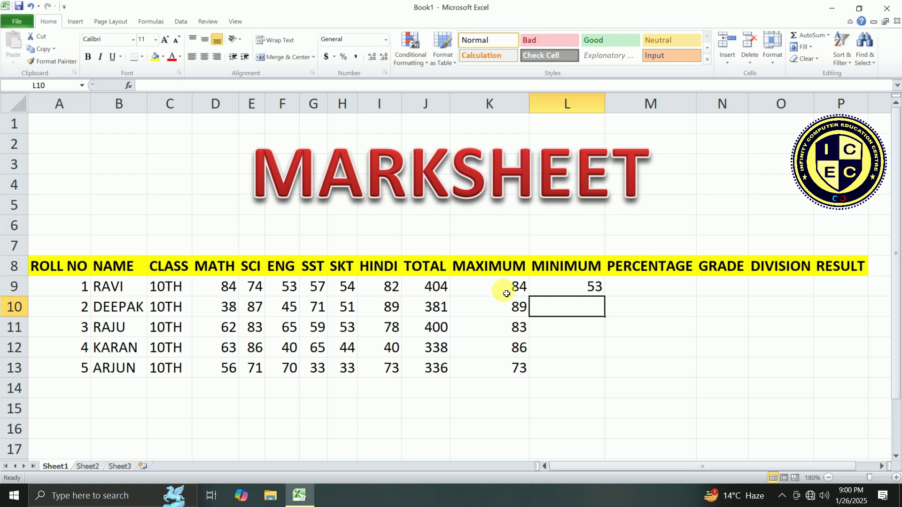
left_click(580, 289)
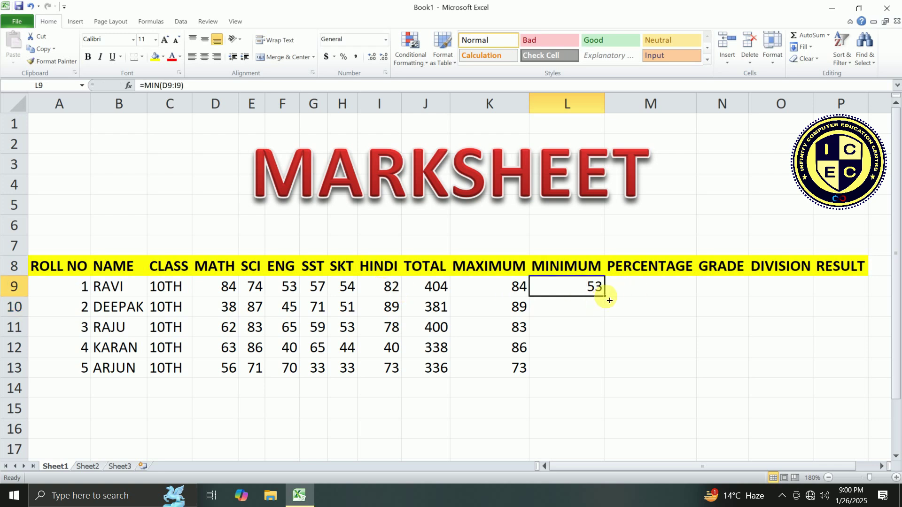
left_click_drag(609, 301, 608, 376)
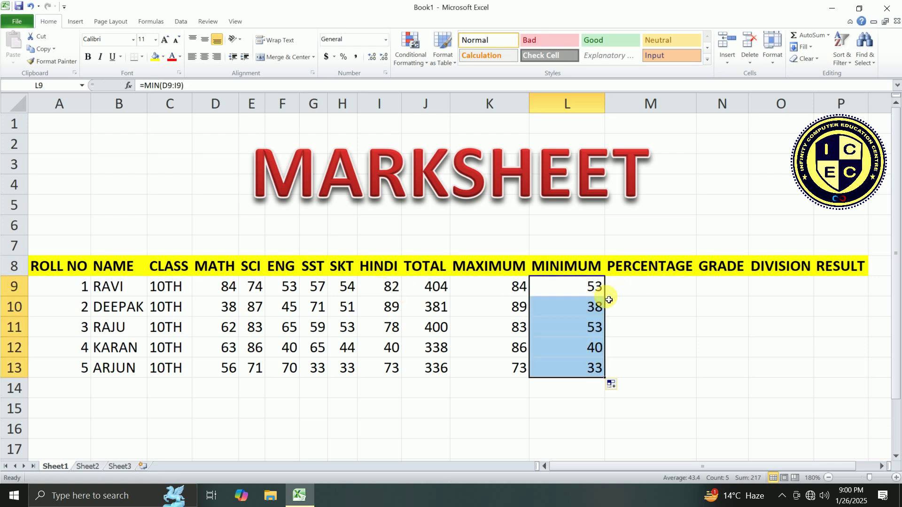
Enter =J9/6 in cell M9 to calculate the first student's percentage.
left_click(661, 291)
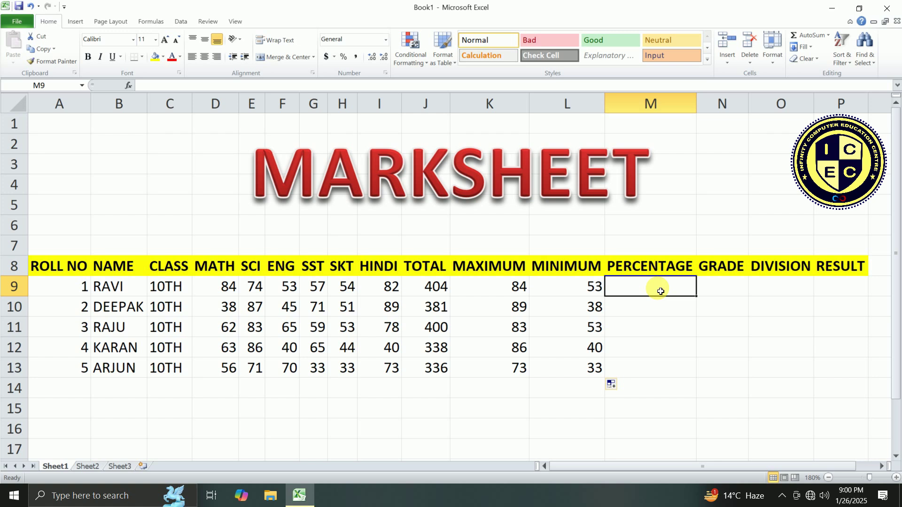
type("=")
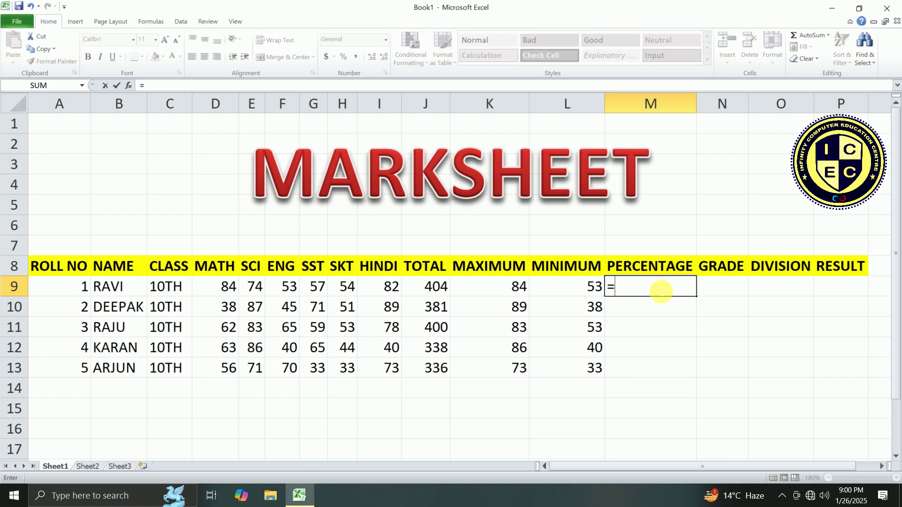
key("Left")
key("Left")
key("Left")
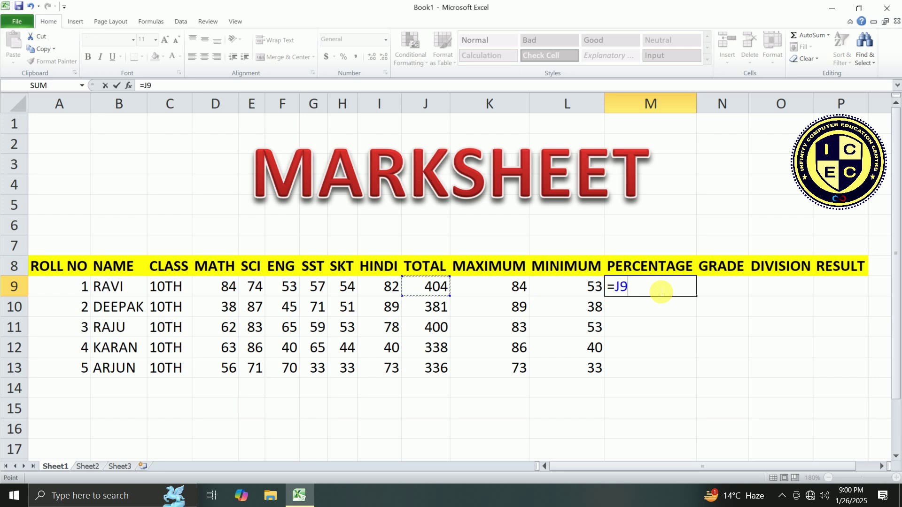
type("/")
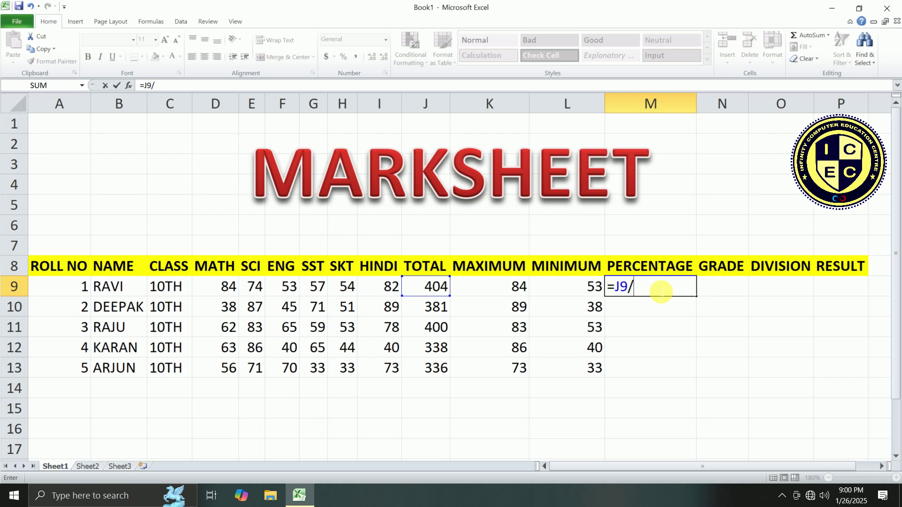
type("6")
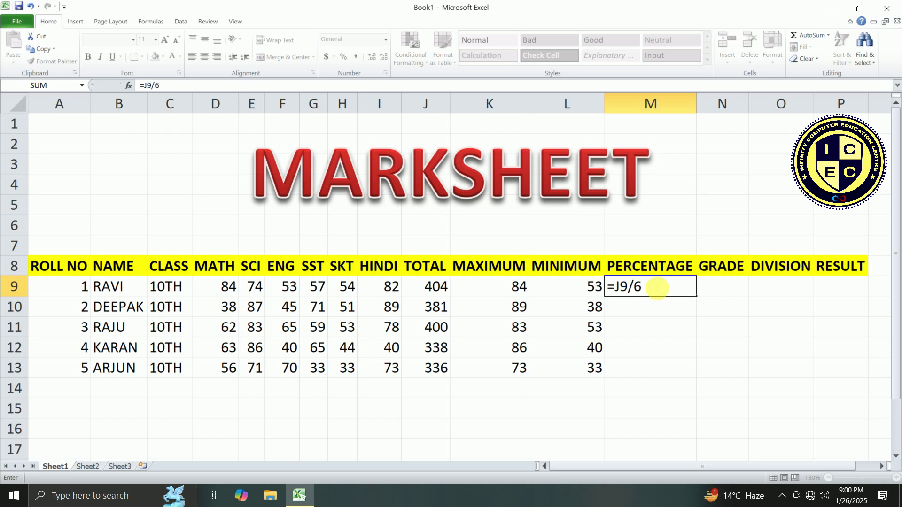
key("Return")
Fill the PERCENTAGE formula from M9 down through M13.
left_click(660, 291)
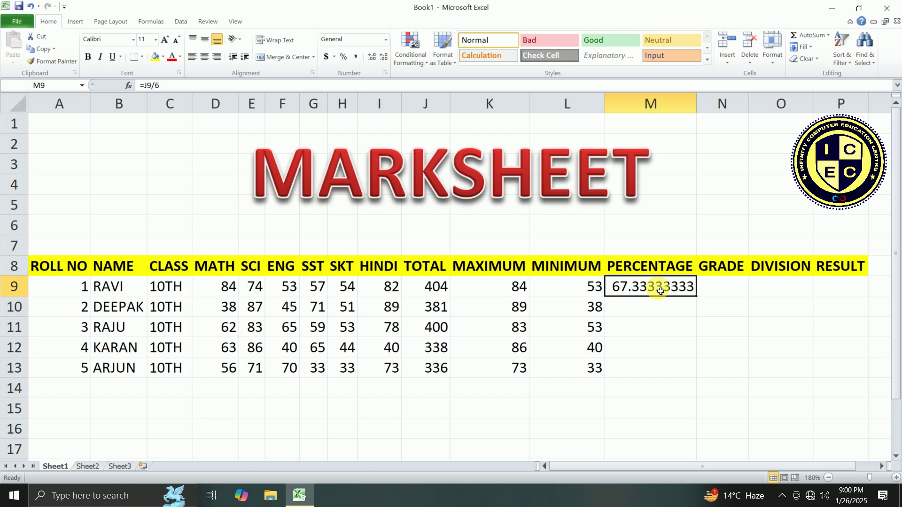
key("shift+Down")
key("shift+Down")
key("shift+Down")
key("shift+Down")
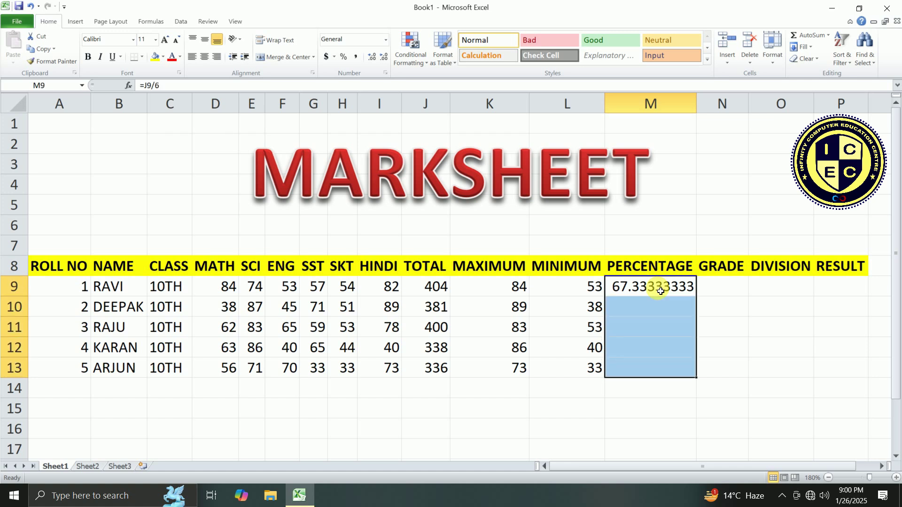
key("ctrl+d")
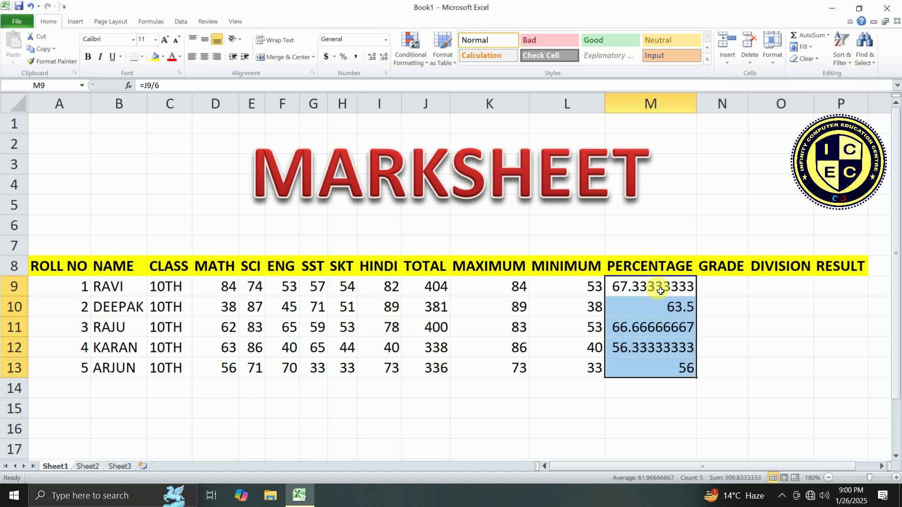
left_click(658, 395)
key("Right")
key("Right")
key("Up")
key("Left")
key("Left")
key("Left")
key("Left")
key("Left")
key("Up")
key("Up")
key("Up")
key("Up")
key("Right")
key("Right")
key("Right")
key("Right")
key("Right")
key("Left")
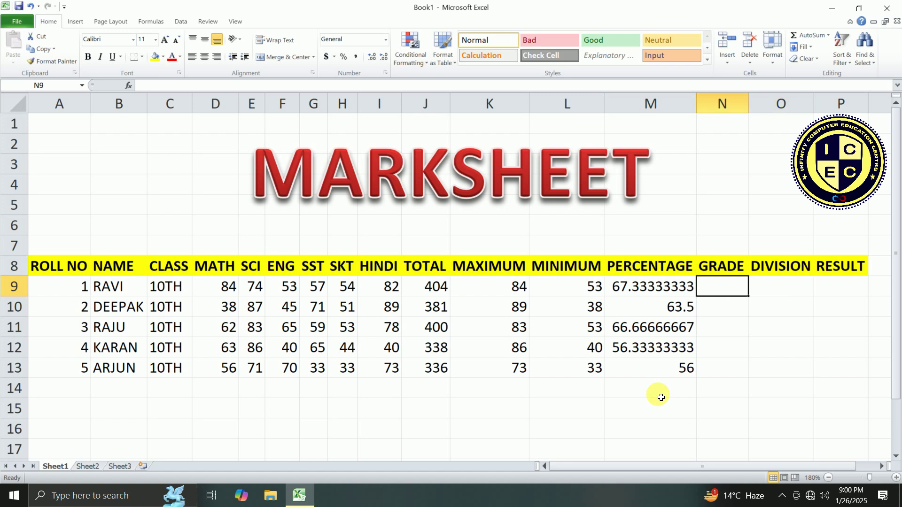
key("Down")
key("Down")
key("Down")
key("Down")
key("Up")
key("Up")
key("Up")
key("Up")
key("Right")
key("Right")
key("Down")
key("Down")
key("Down")
key("Down")
key("Left")
key("Left")
key("Left")
key("Up")
key("Up")
key("Up")
key("Up")
Start the GRADE formula in cell N9 with an IF that returns "A" when M9>=80.
key("Right")
type("=")
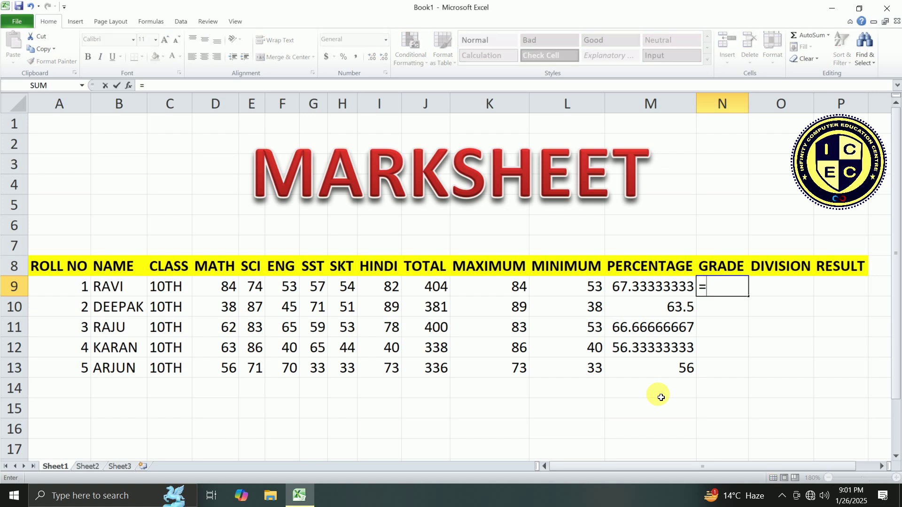
type("IF")
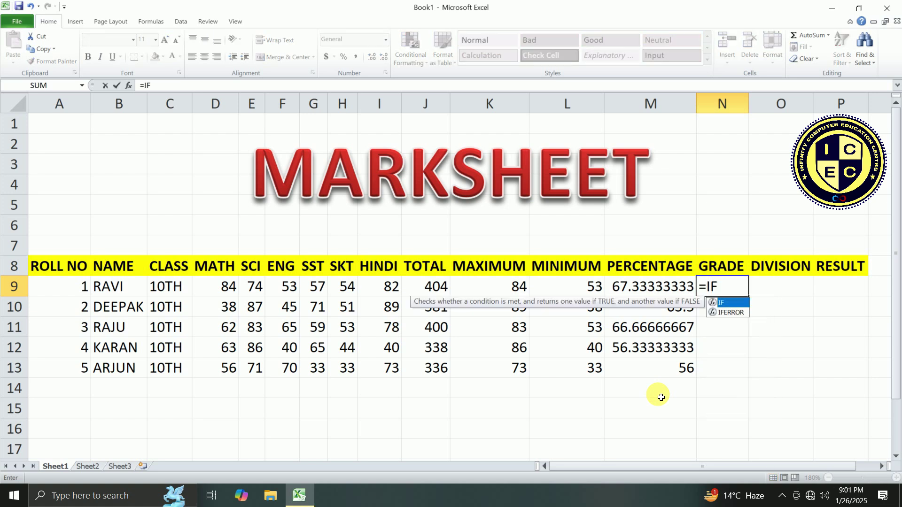
type("(")
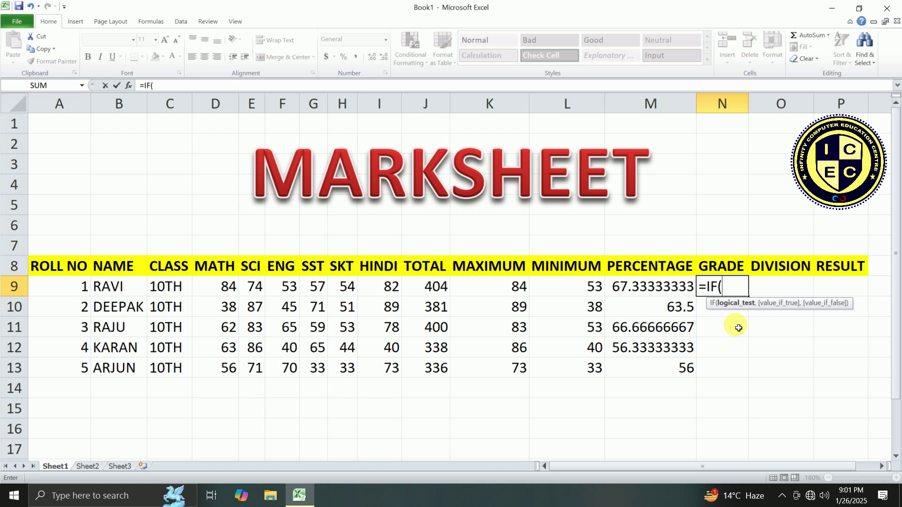
left_click(650, 292)
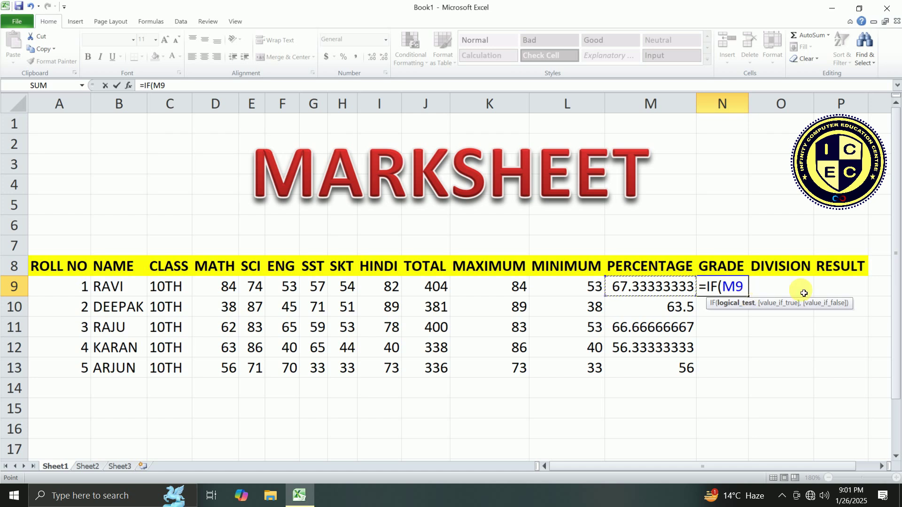
type(">=80")
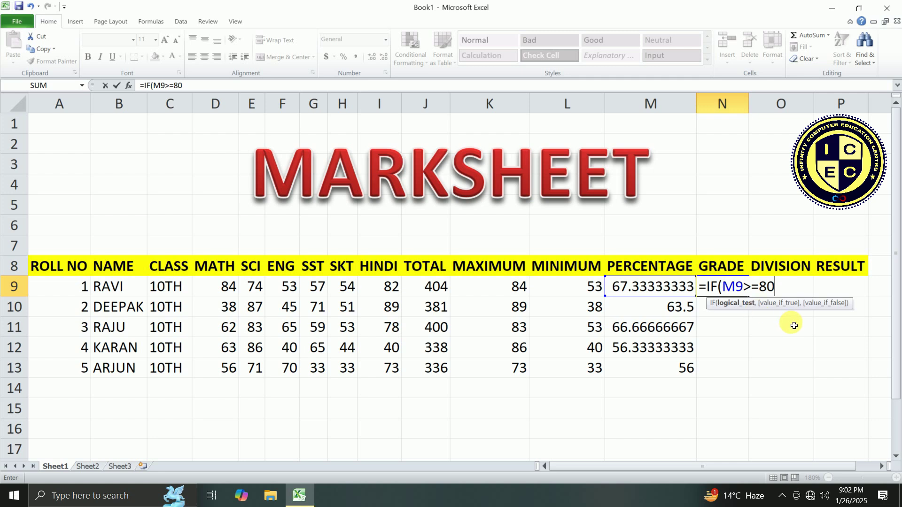
type(",")
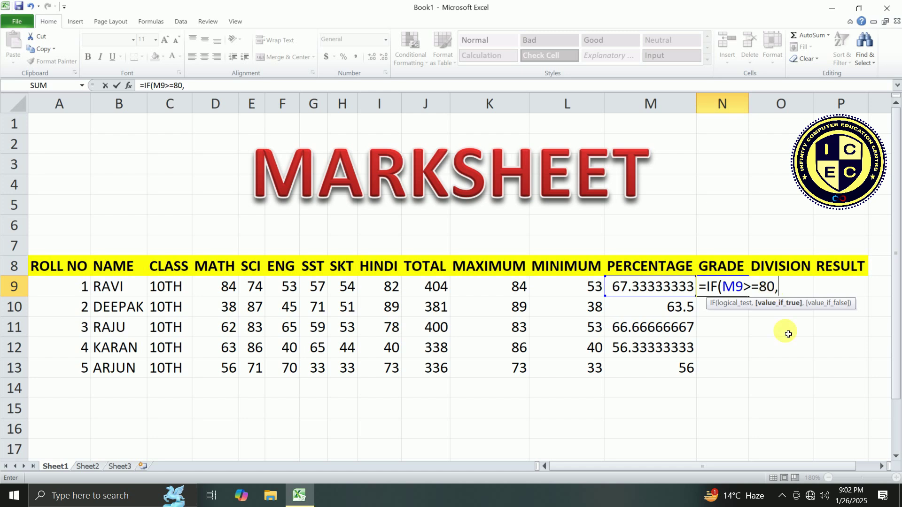
type("\"A\"")
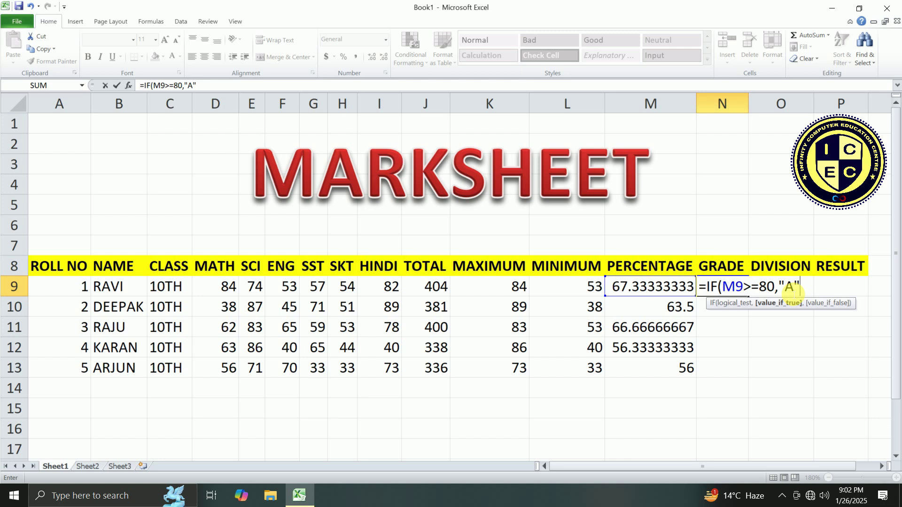
type(",")
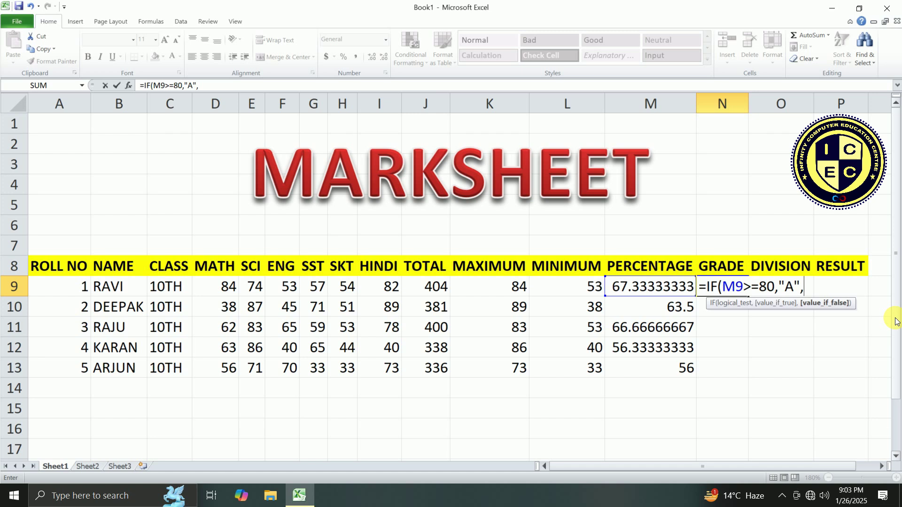
Nest a second IF in the N9 grade formula that returns "B" when M9>=60.
type("IF")
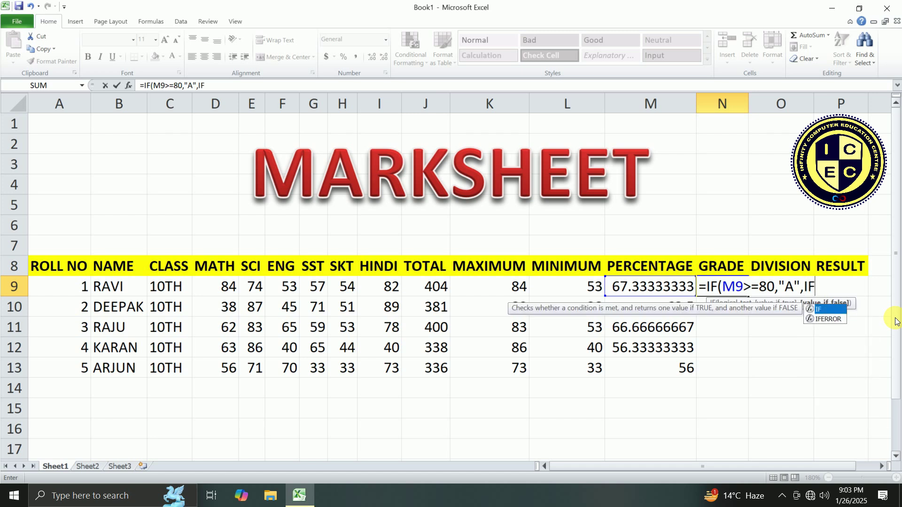
type("(")
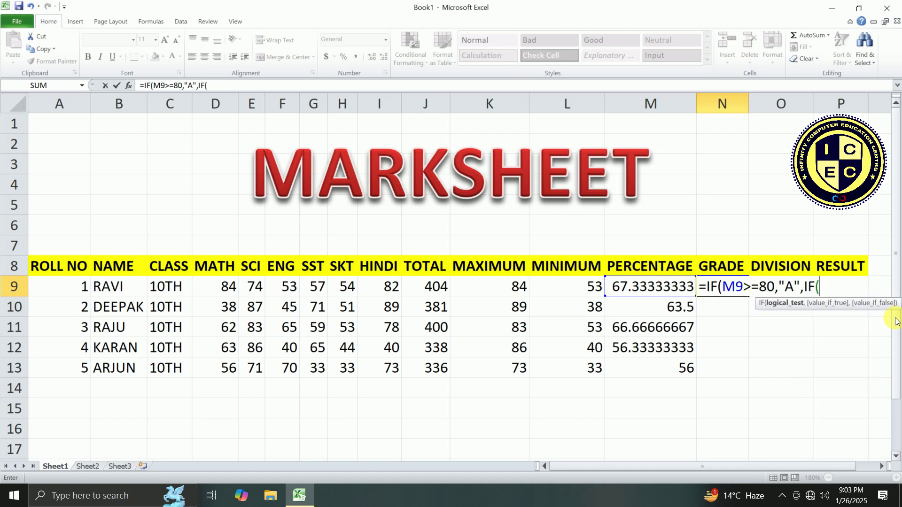
left_click(661, 288)
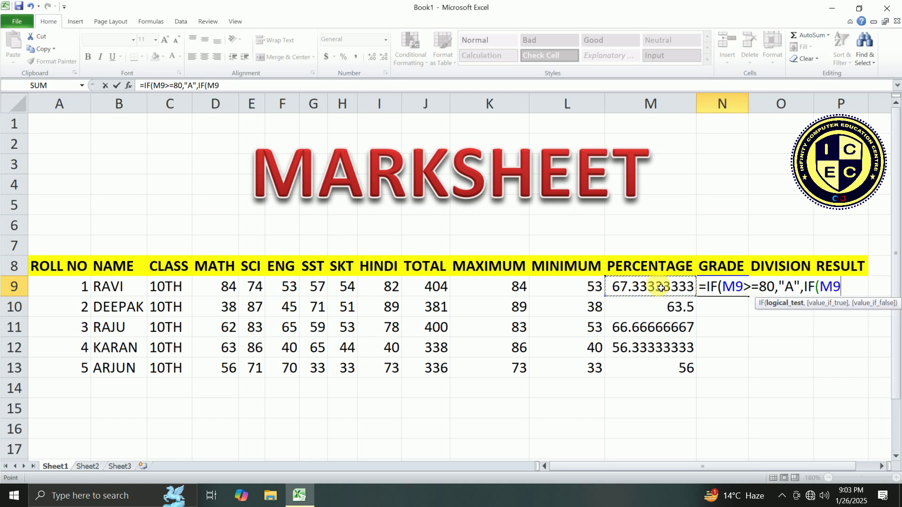
type(">=")
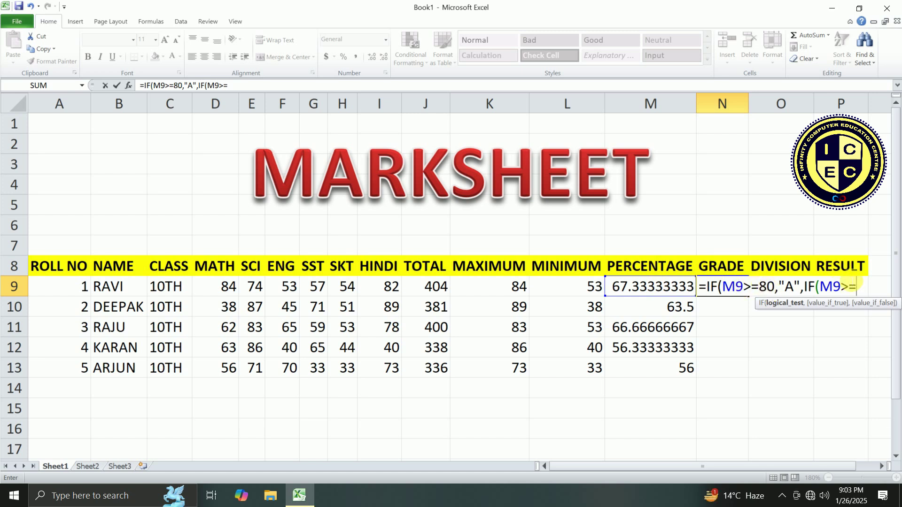
type("60")
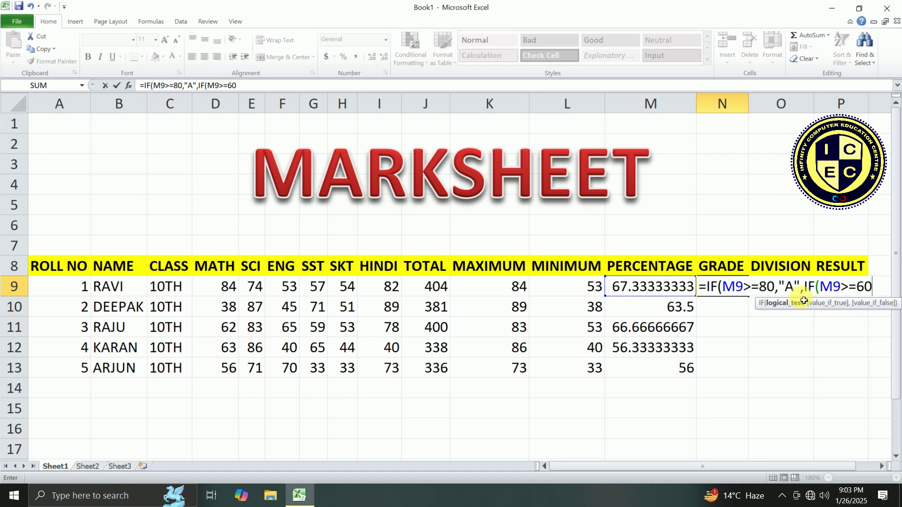
type(",\"B\"")
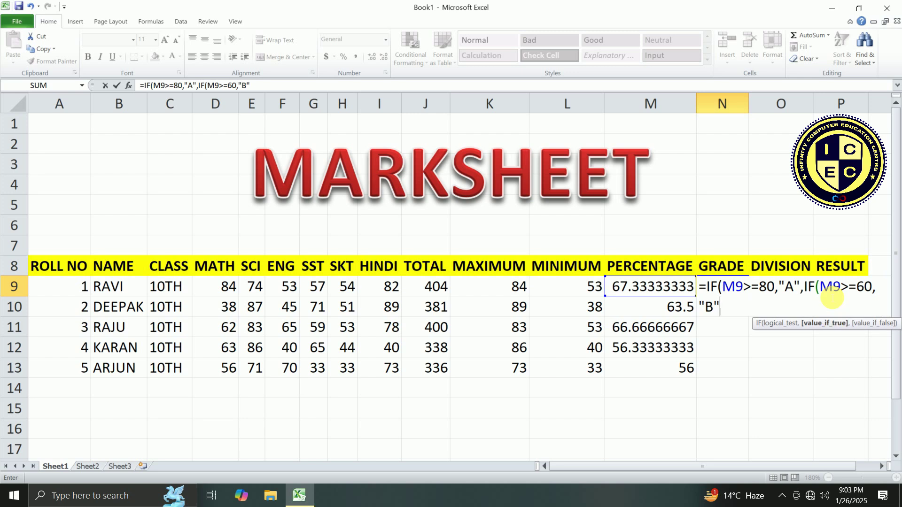
type(",")
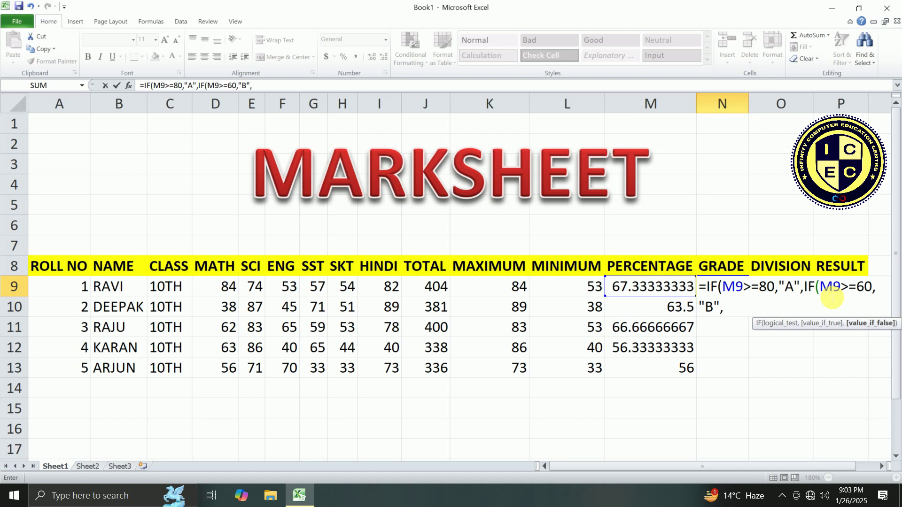
Nest a third IF in the N9 grade formula that returns "C" when M9>=50.
type("IF")
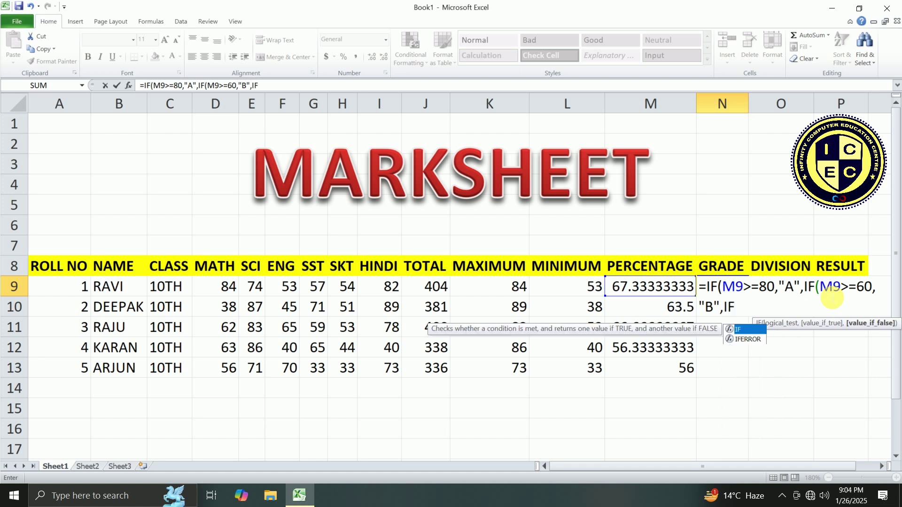
type("(")
left_click(649, 293)
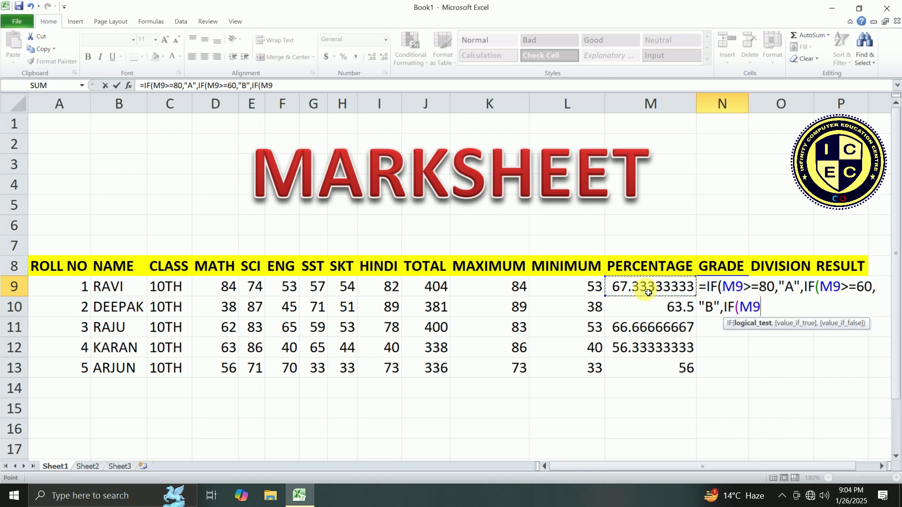
type(">=")
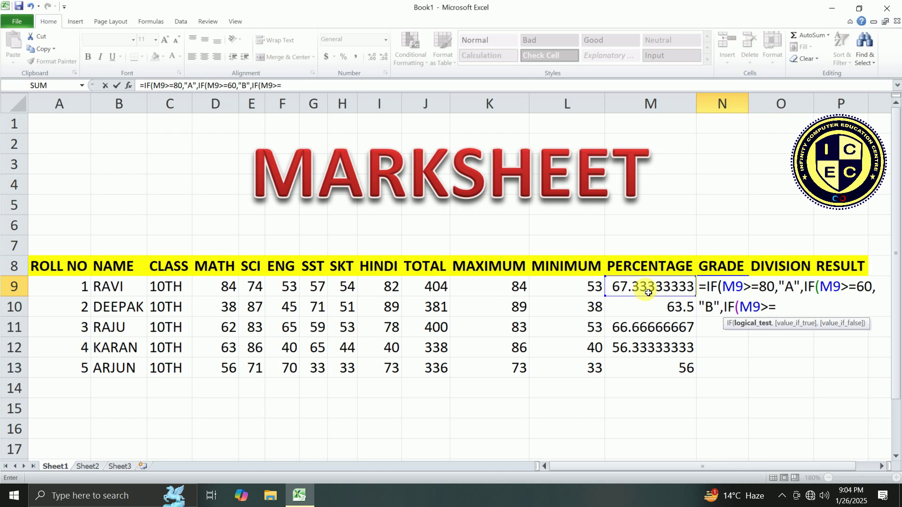
type("50,")
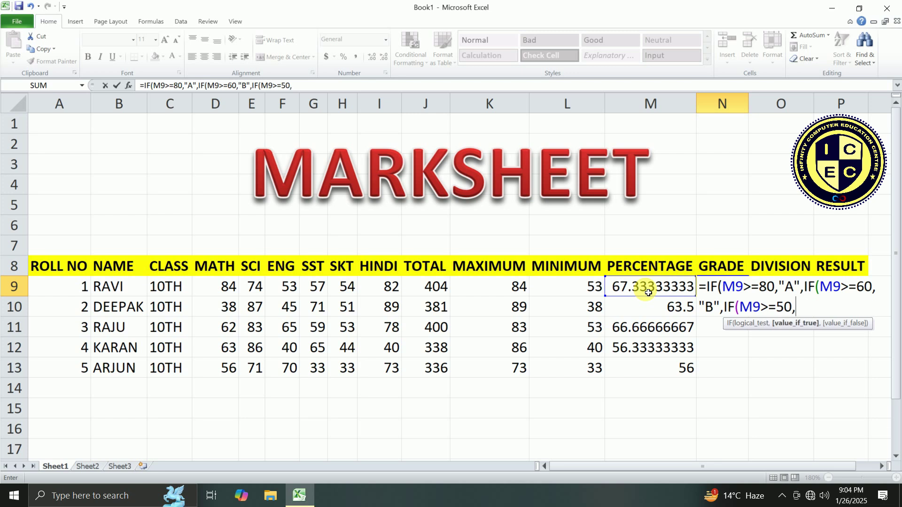
type("\"C\",")
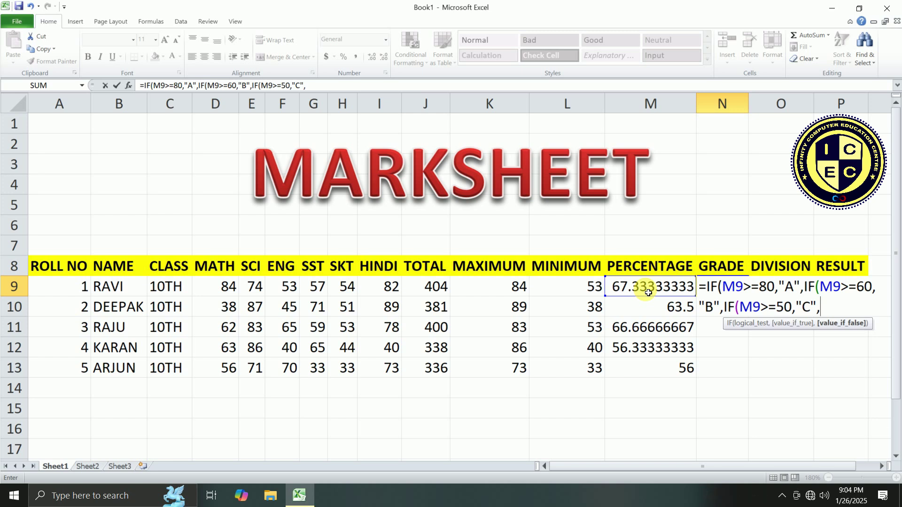
Complete the N9 grade formula with a fourth nested IF that returns "D" when M9>=33 and "FAIL" otherwise.
type("IF(")
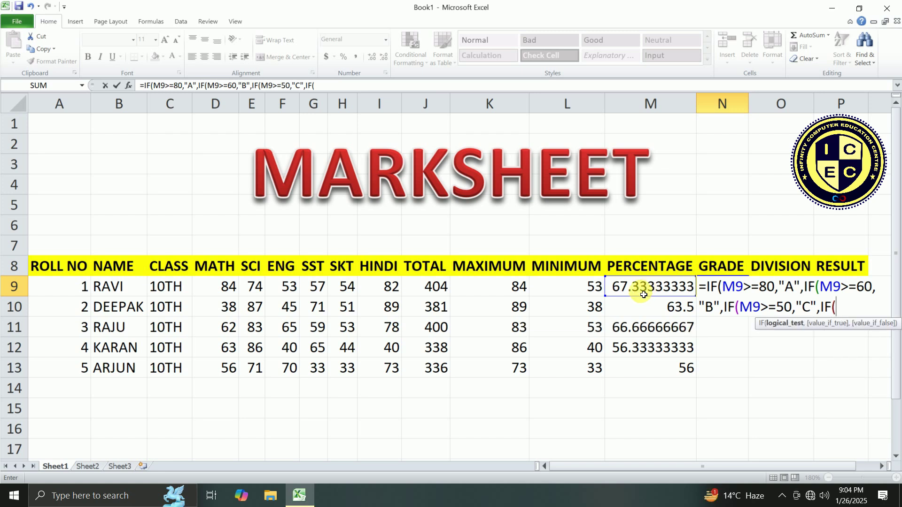
left_click(647, 294)
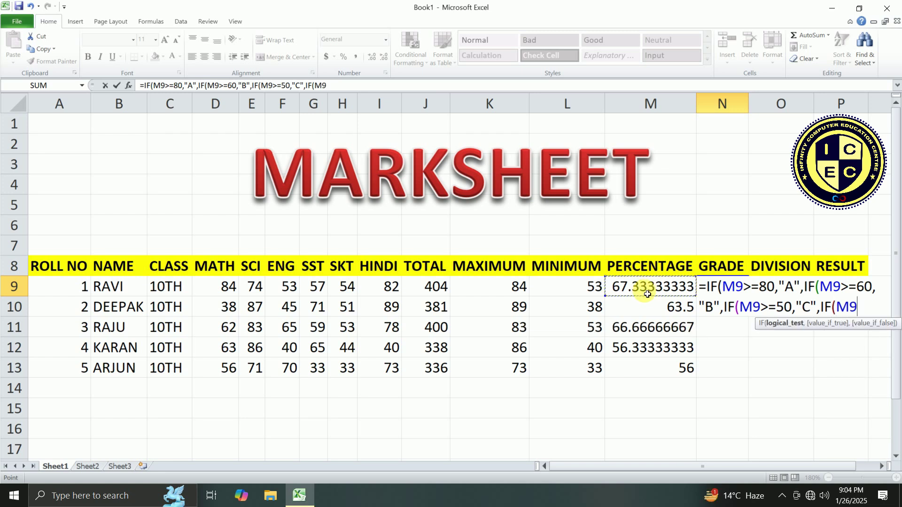
type(">=33,")
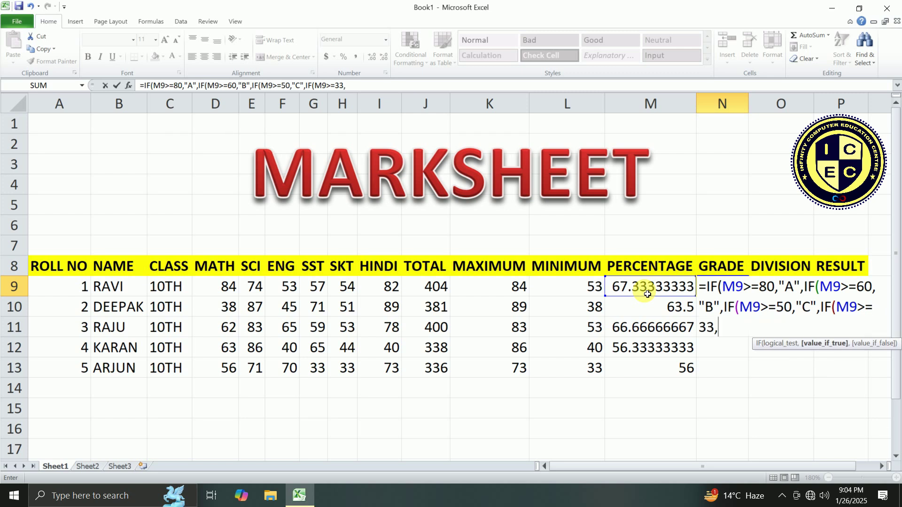
type("\"D\",")
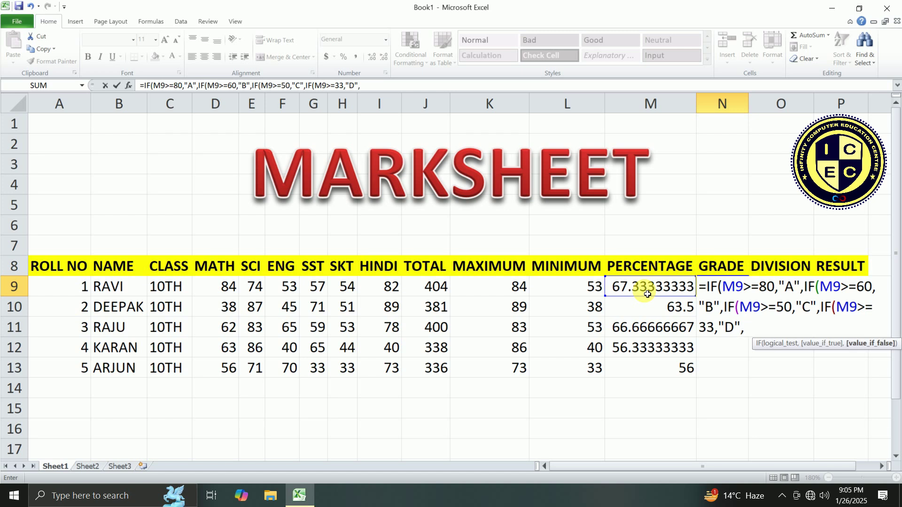
type("\"FAIL\"")
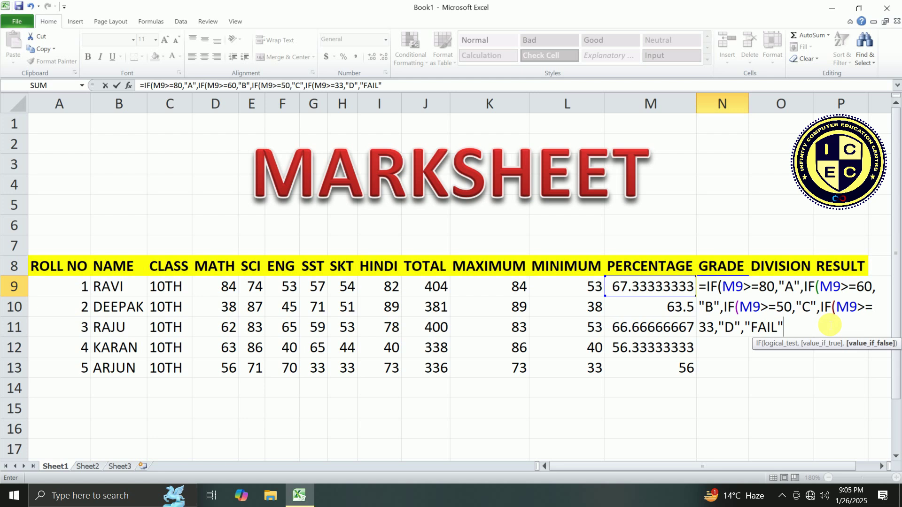
type("))))")
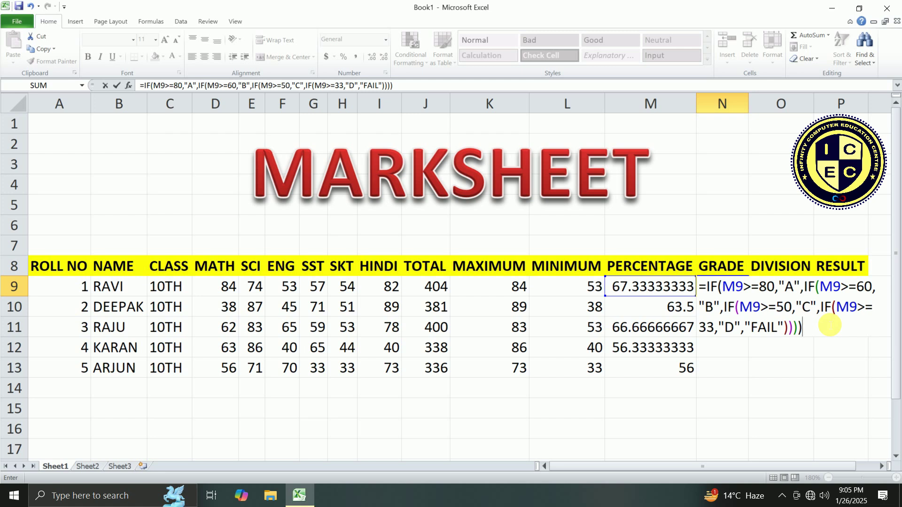
key("Return")
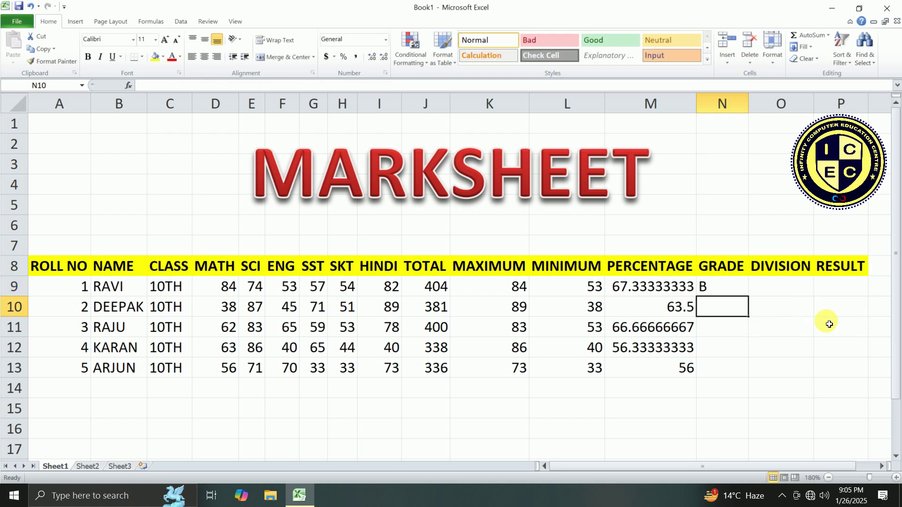
Fill the GRADE formula from N9 down through N13 and check the grades against the percentages.
key("Up")
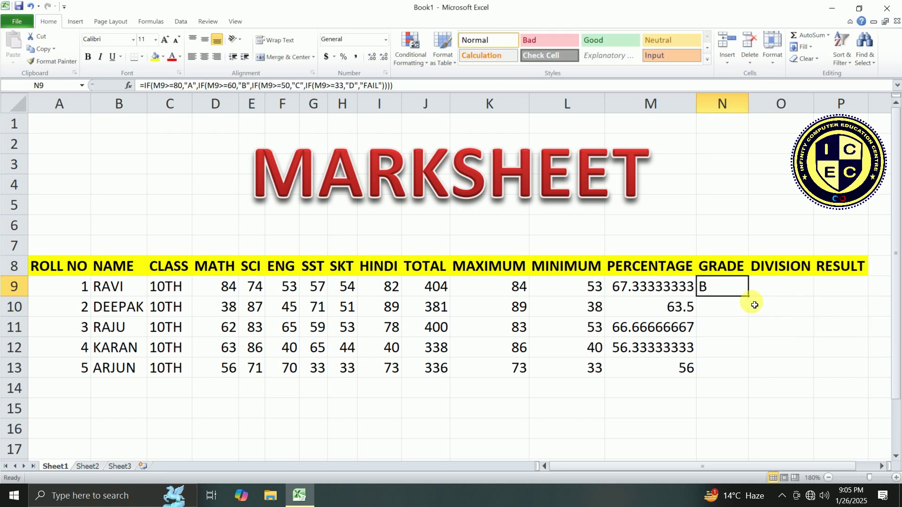
left_click_drag(748, 296, 749, 378)
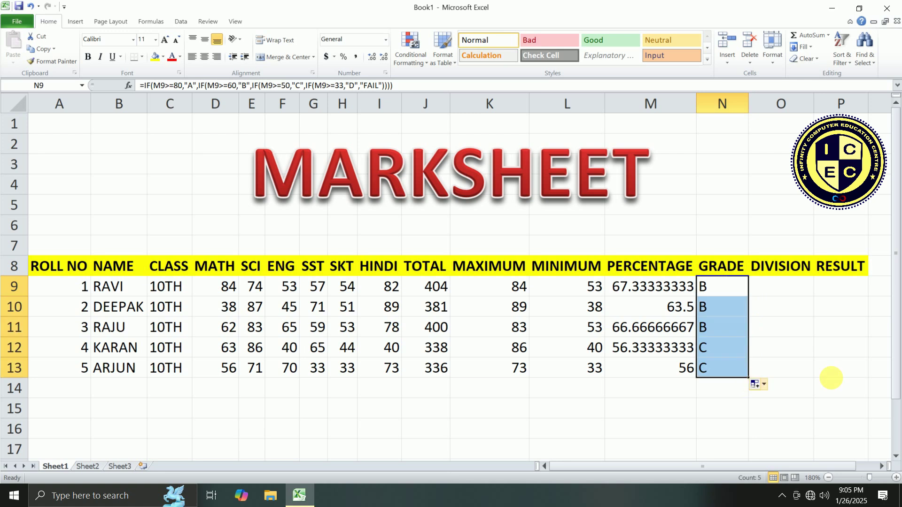
left_click(719, 293)
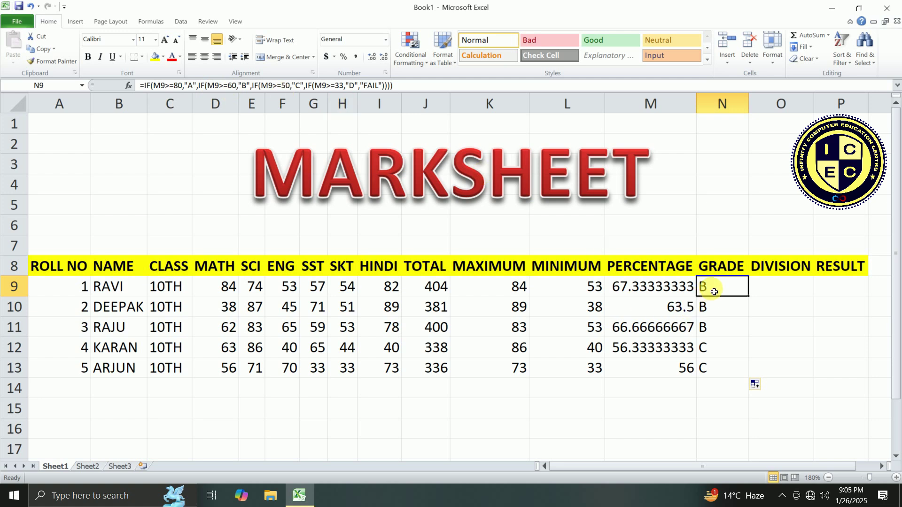
left_click(713, 314)
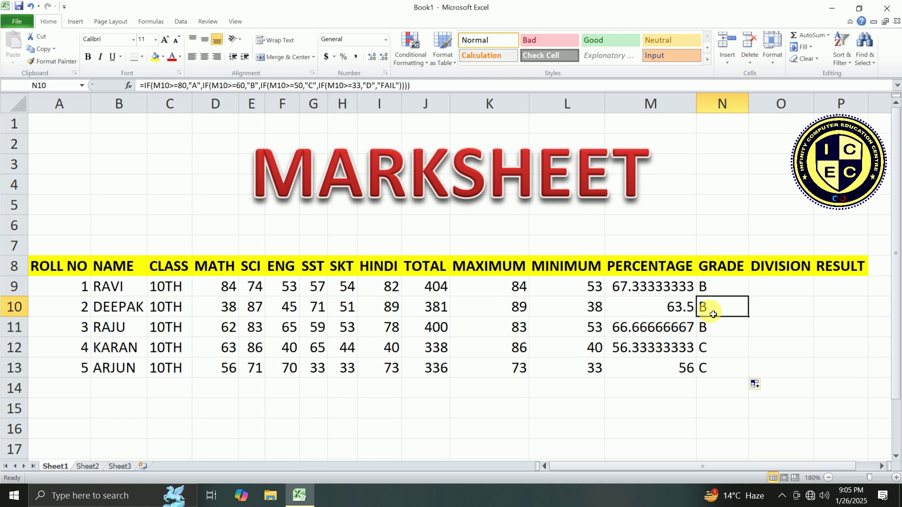
left_click(717, 290)
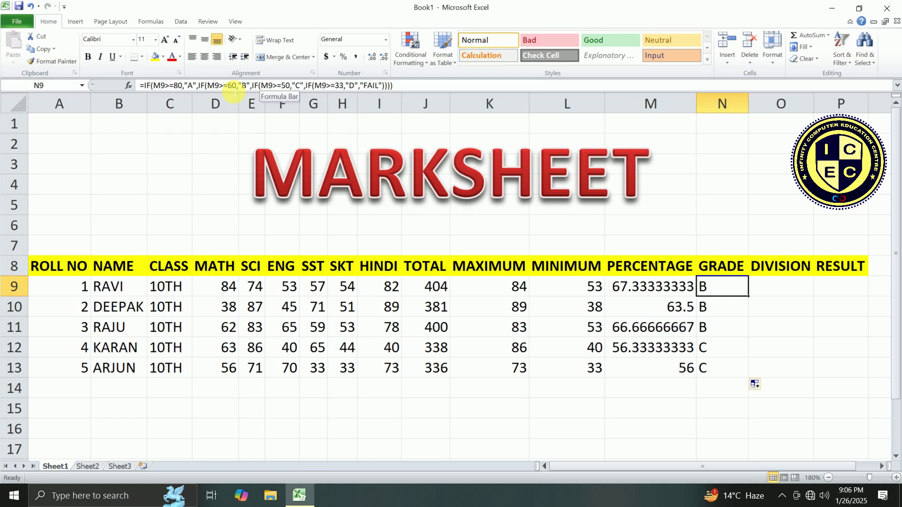
left_click(643, 287)
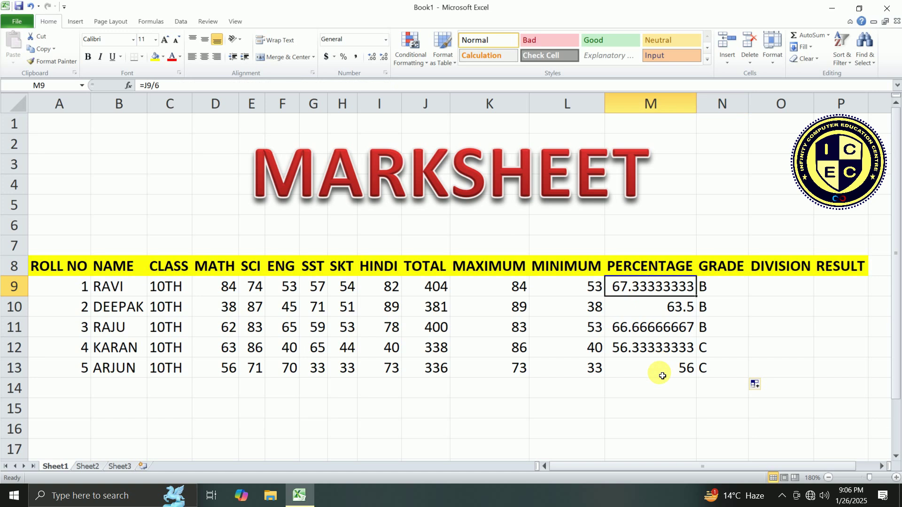
key("Right")
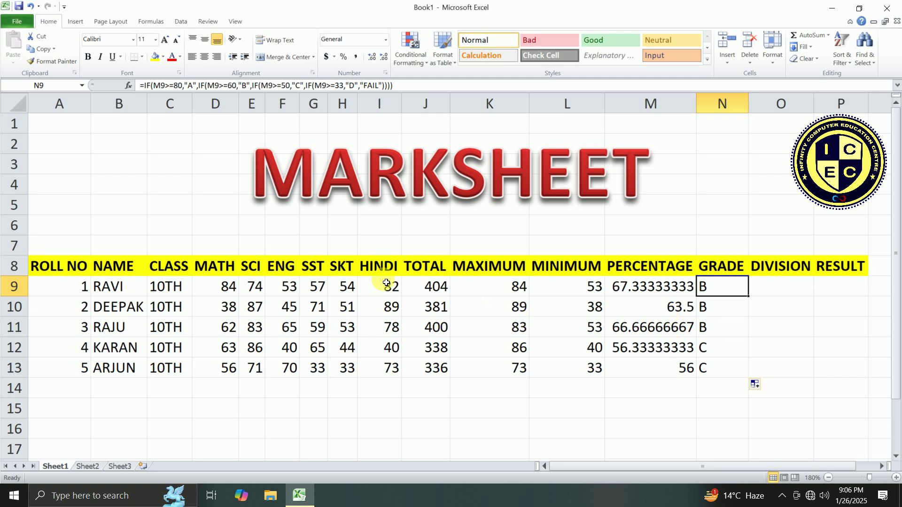
Set the ENG, SST and SKT marks in row 9 to 88, 95 and 96, and check that row's grade.
left_click(229, 287)
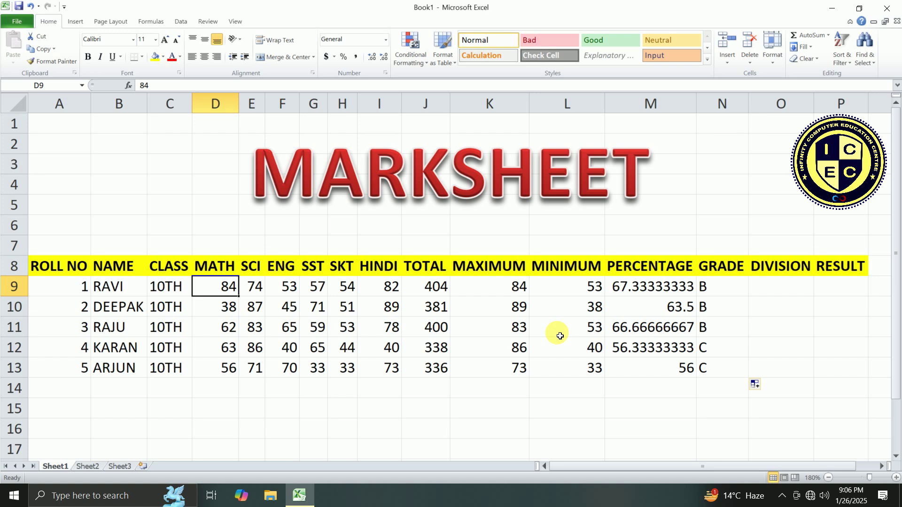
key("Right")
key("Right")
key("Right")
key("Left")
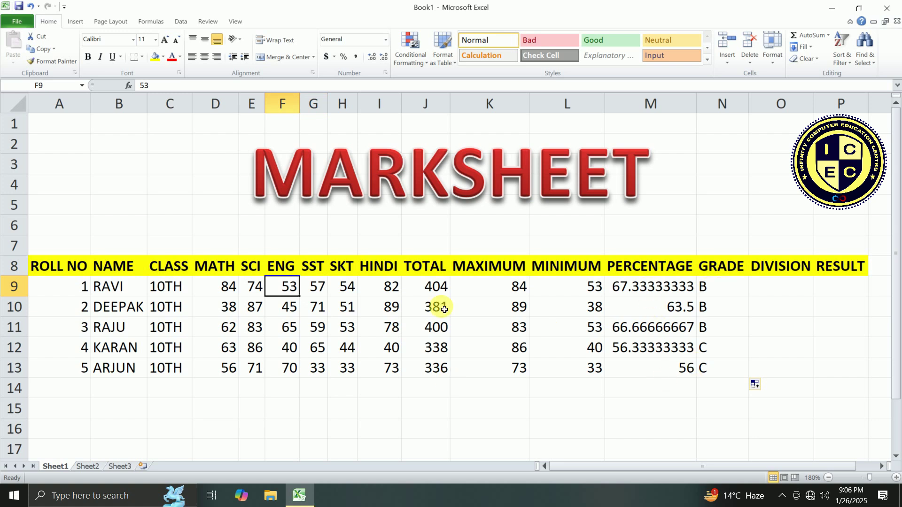
type("88")
key("Right")
type("95")
key("Right")
type("96")
key("Right")
key("Right")
key("Right")
key("Right")
key("Right")
key("Right")
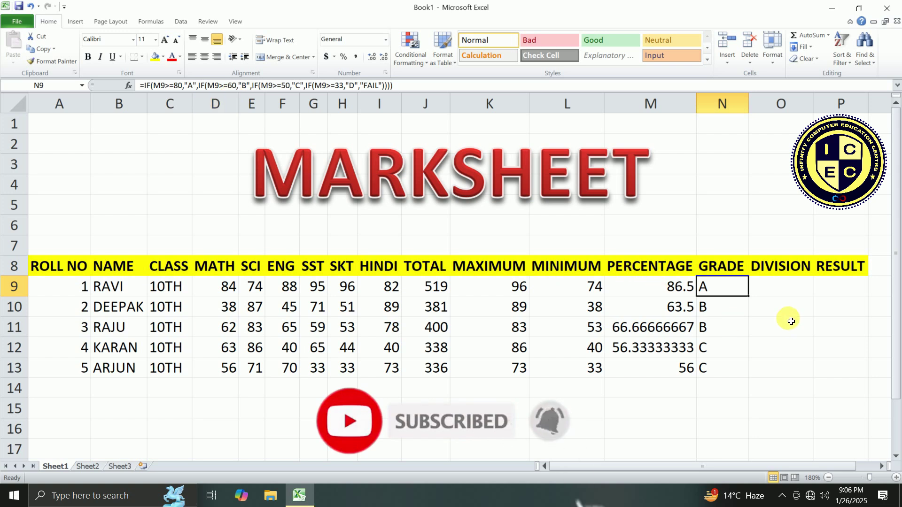
Start the DIVISION formula in cell O9 with an IF that returns "1ST" when M9>=60.
left_click(805, 287)
left_click(836, 287)
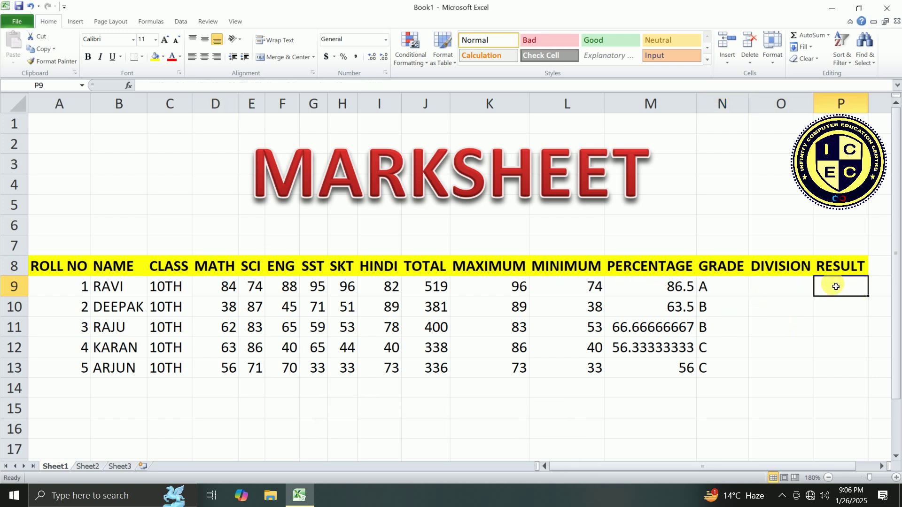
left_click(809, 287)
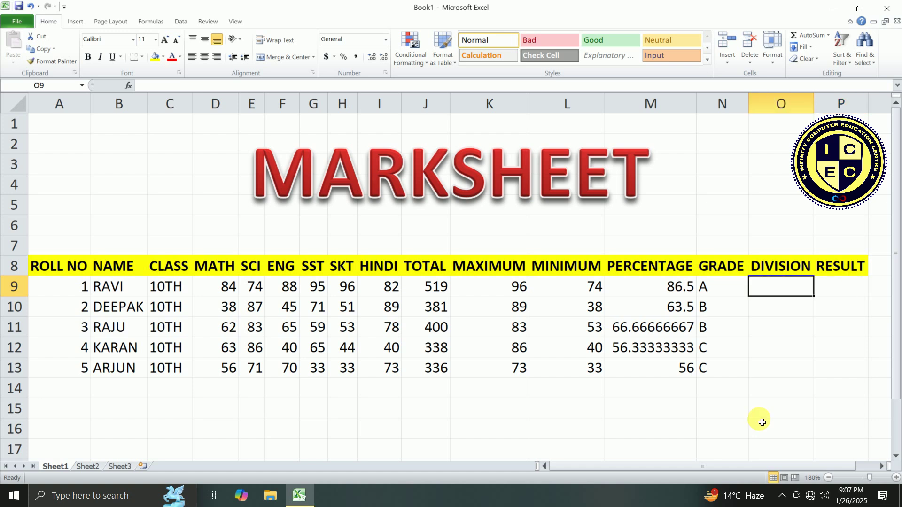
type("=")
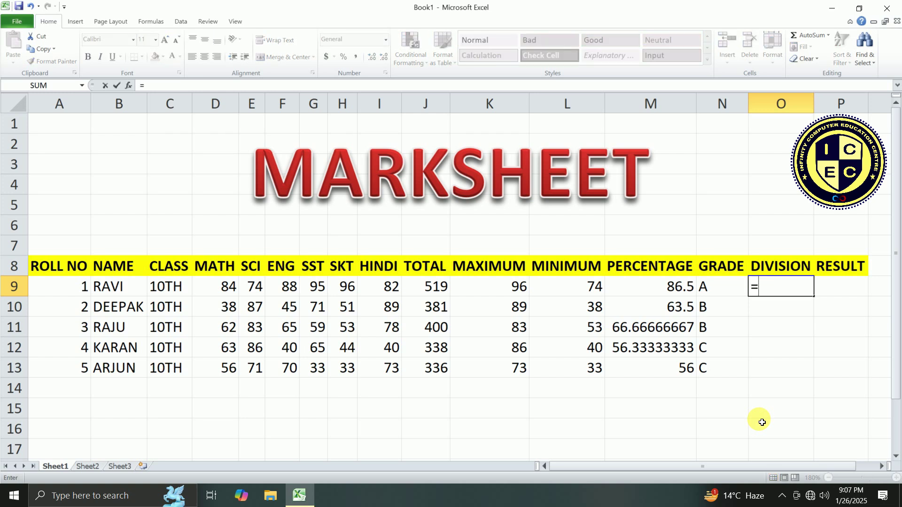
type("IF(")
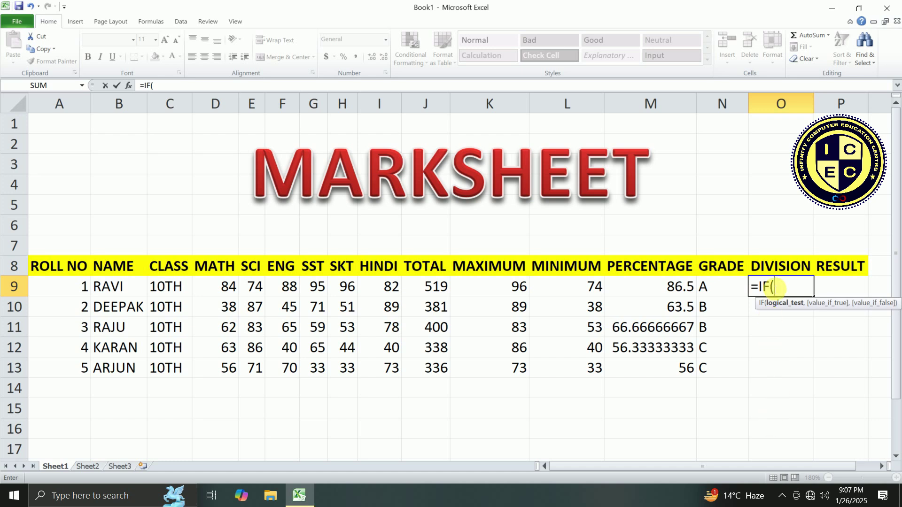
left_click(667, 288)
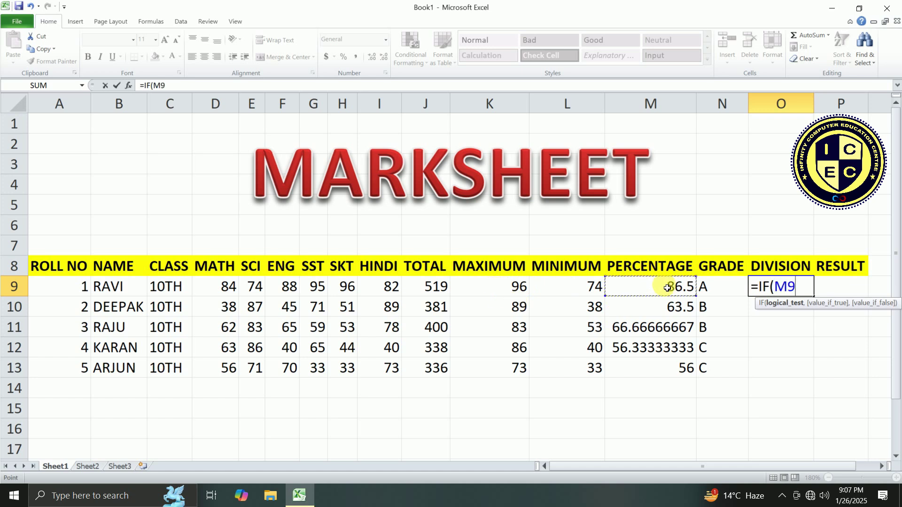
type(">=60,")
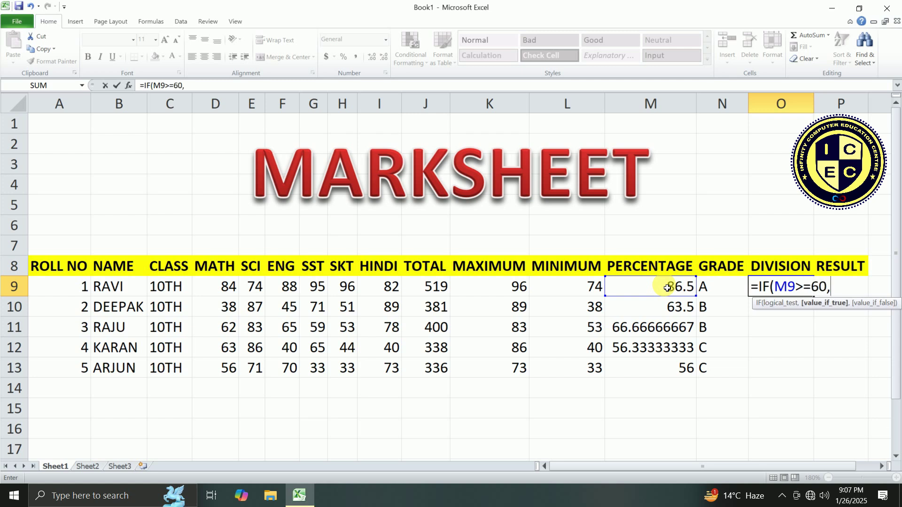
type("\"1ST\",")
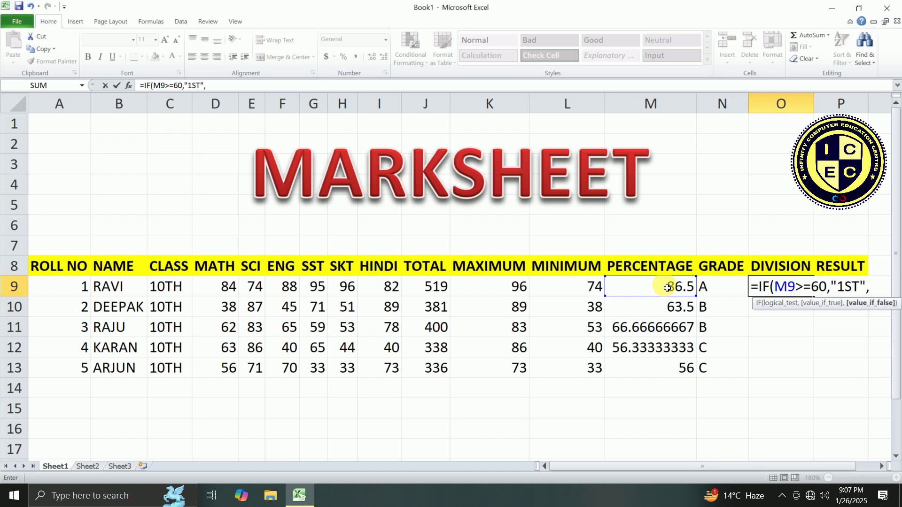
Nest a second IF in the O9 division formula that returns "2ND" when M9>=50.
type("IF")
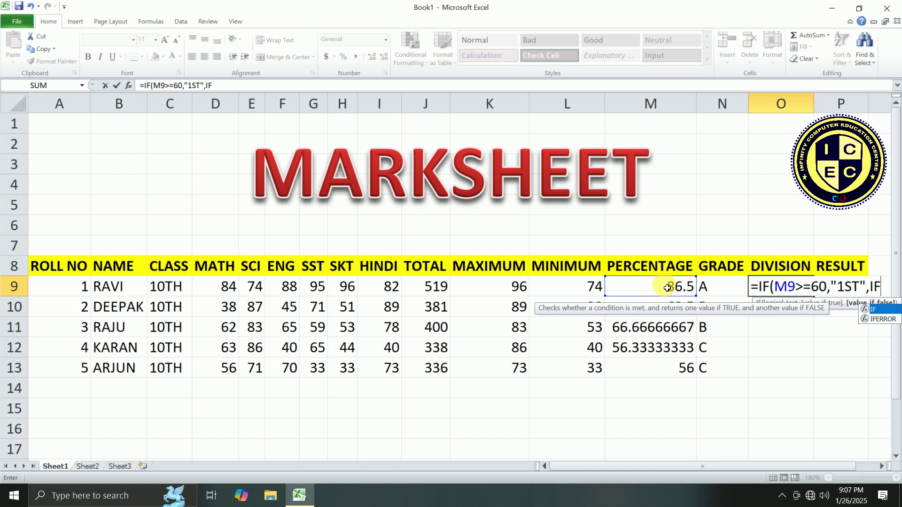
type("(")
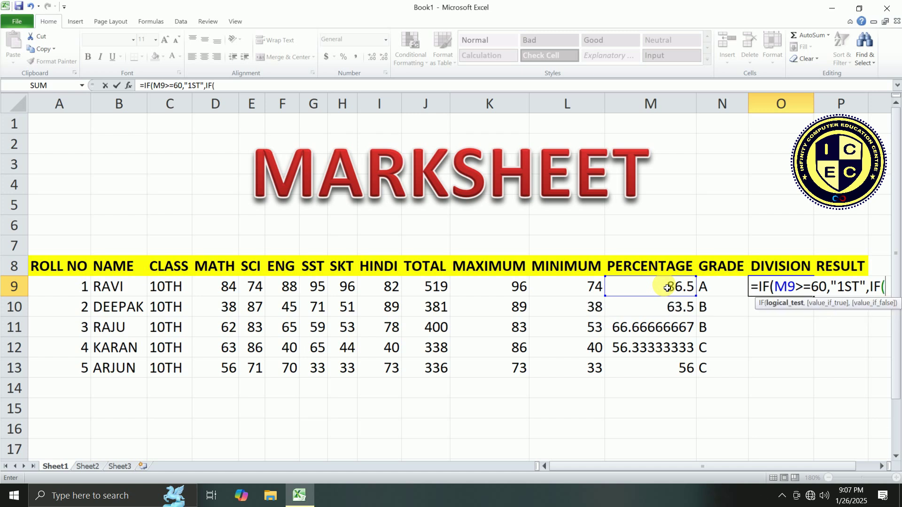
left_click(667, 287)
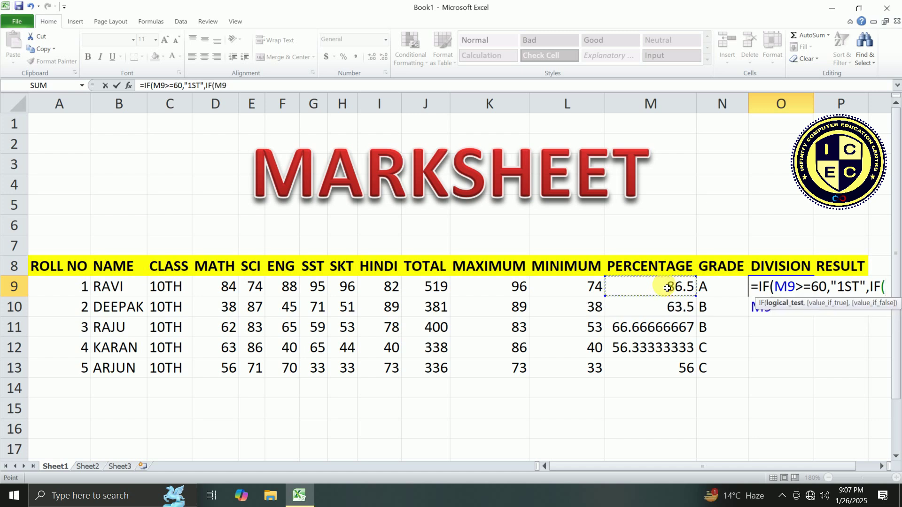
type(">=")
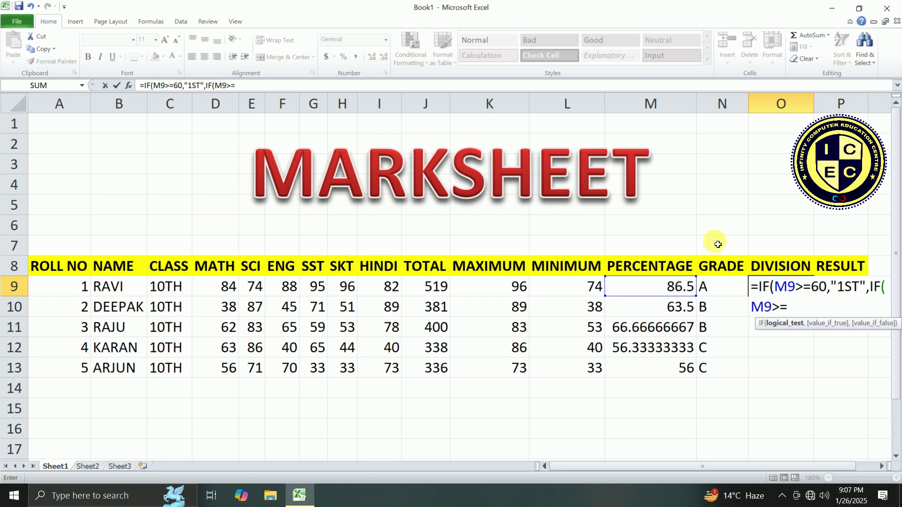
type("50,\"")
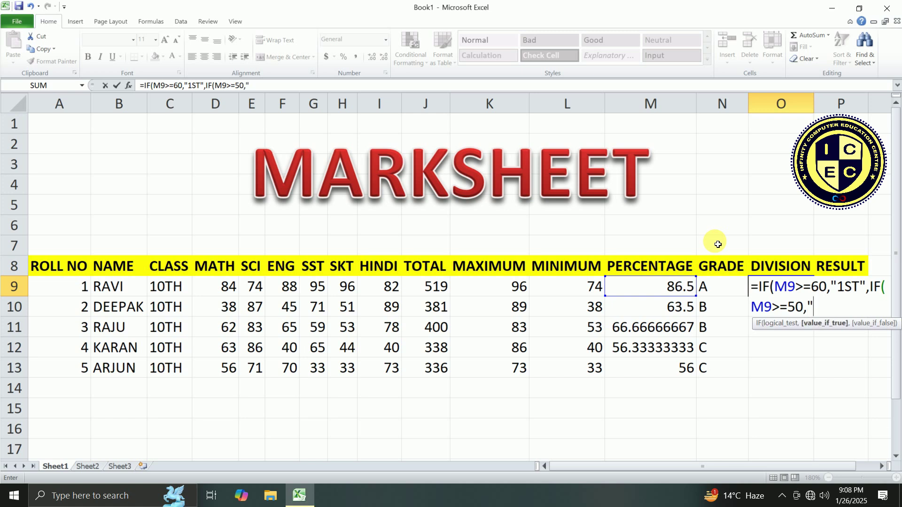
type("2ND\",")
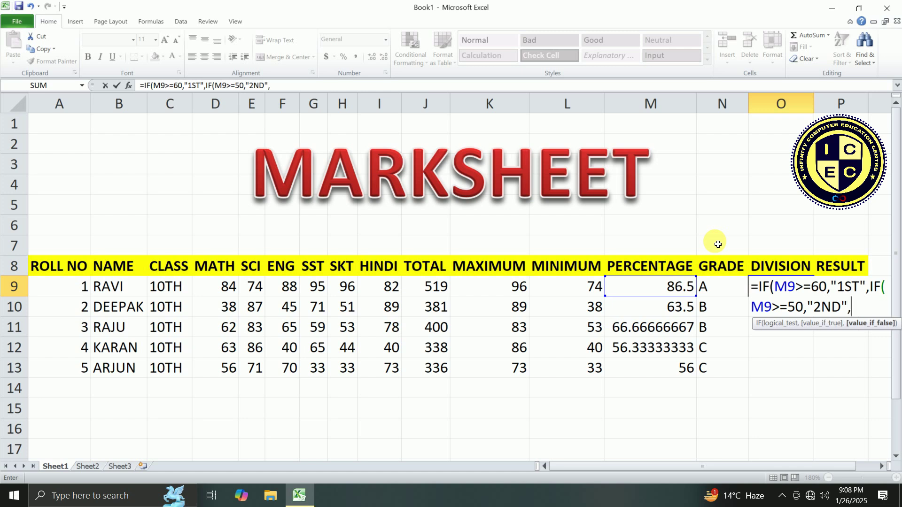
Nest a third IF in the O9 division formula that returns "3RD" when M9>=33.
type("IF")
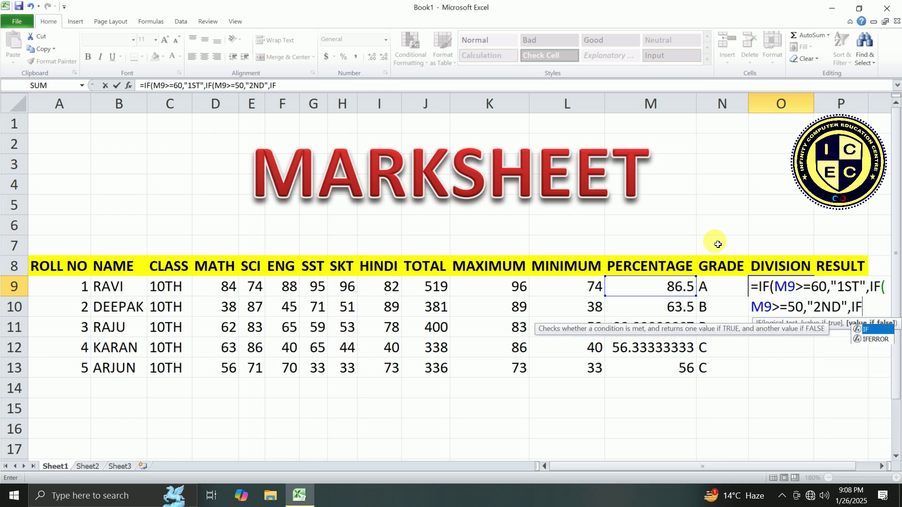
type("(")
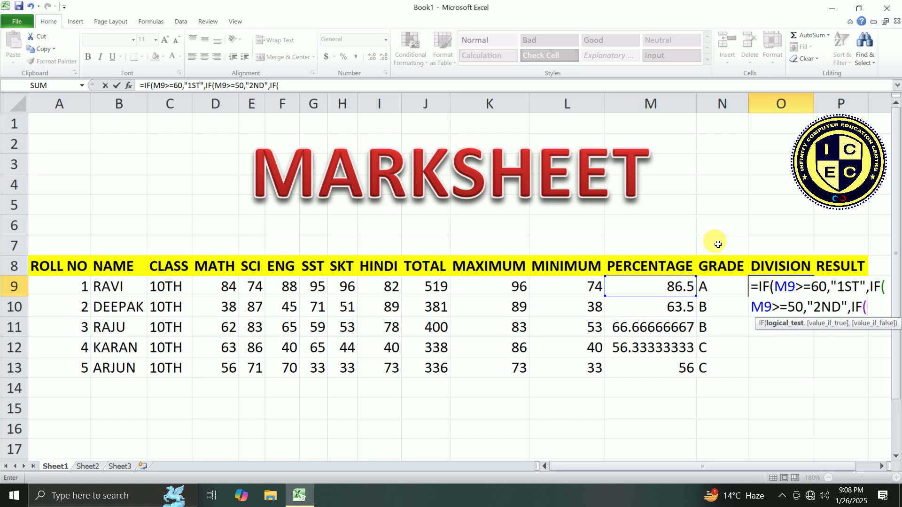
left_click(634, 295)
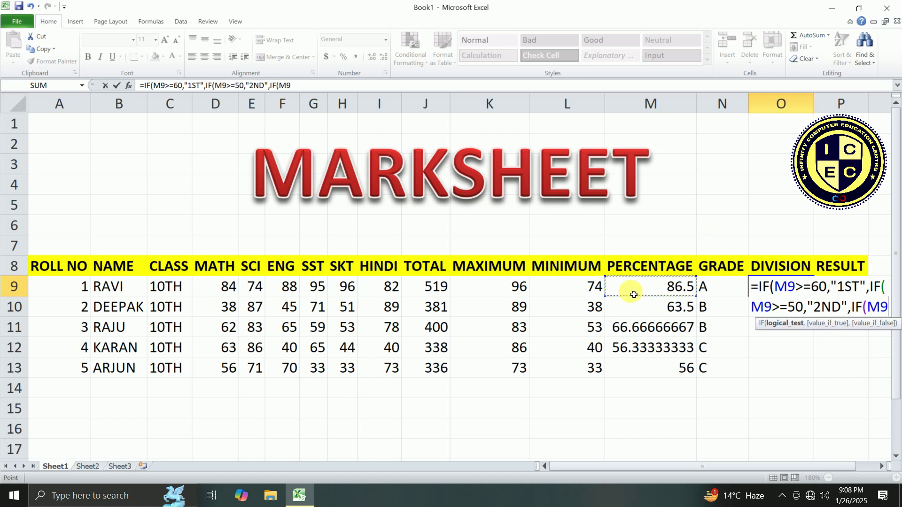
type(">=")
type("33")
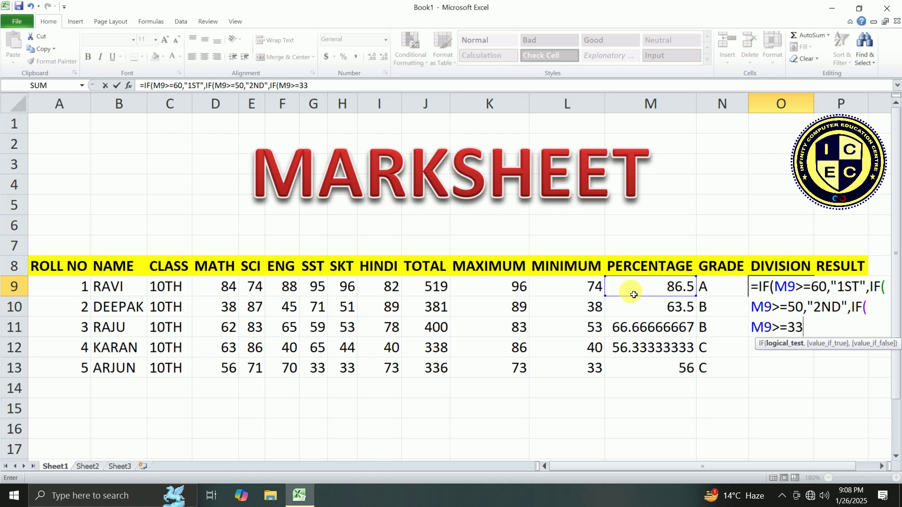
type(",\"")
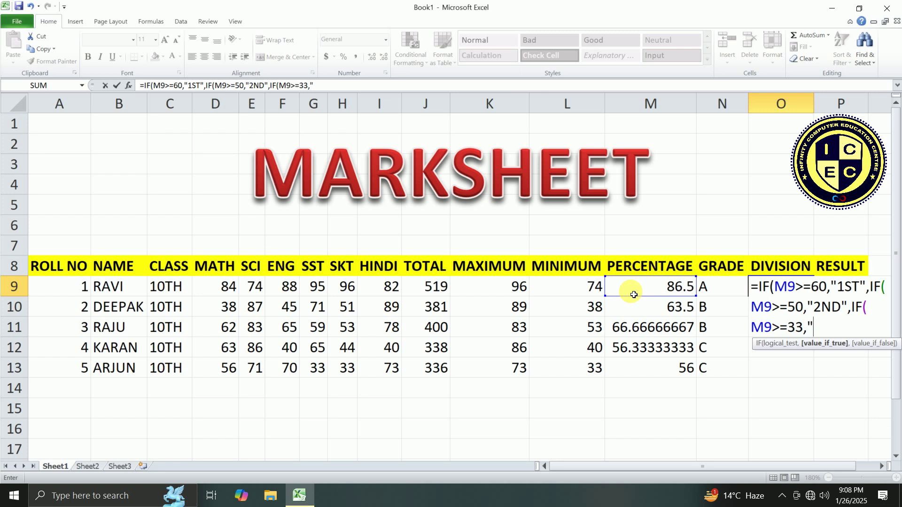
type("3RD\",")
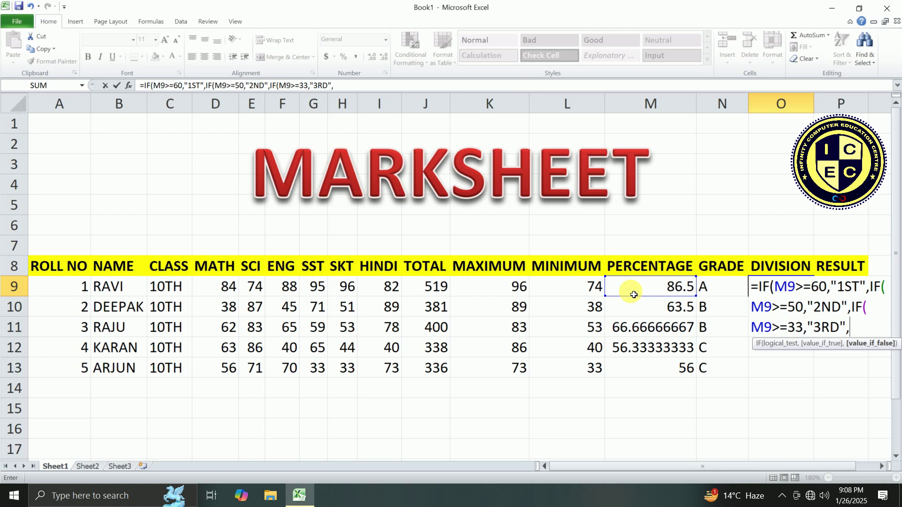
Complete the O9 division formula with "FAIL" as the fallback value and fill it down through O13.
type("\"FAIL\"")
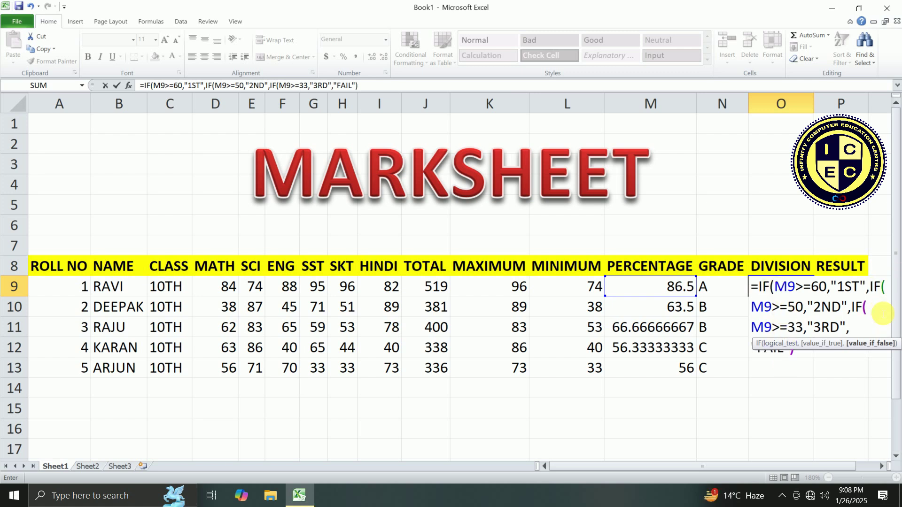
type(")))")
key("Return")
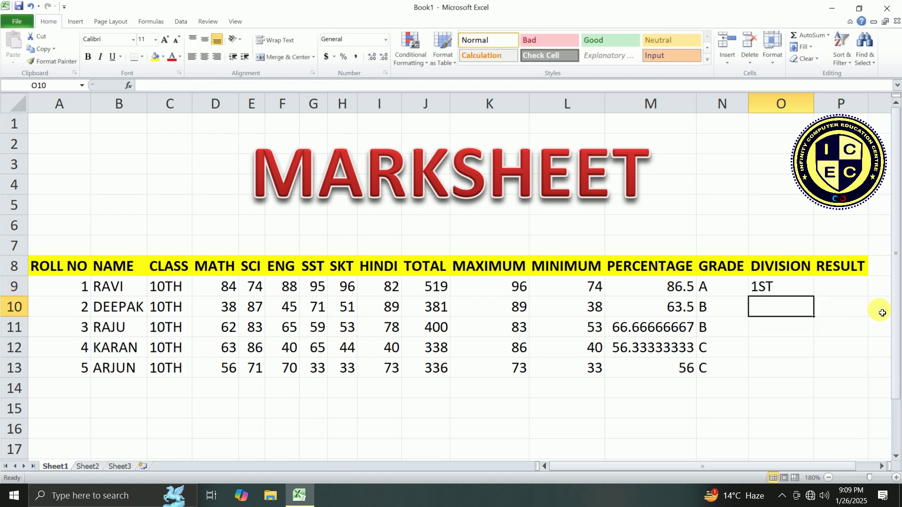
left_click(787, 290)
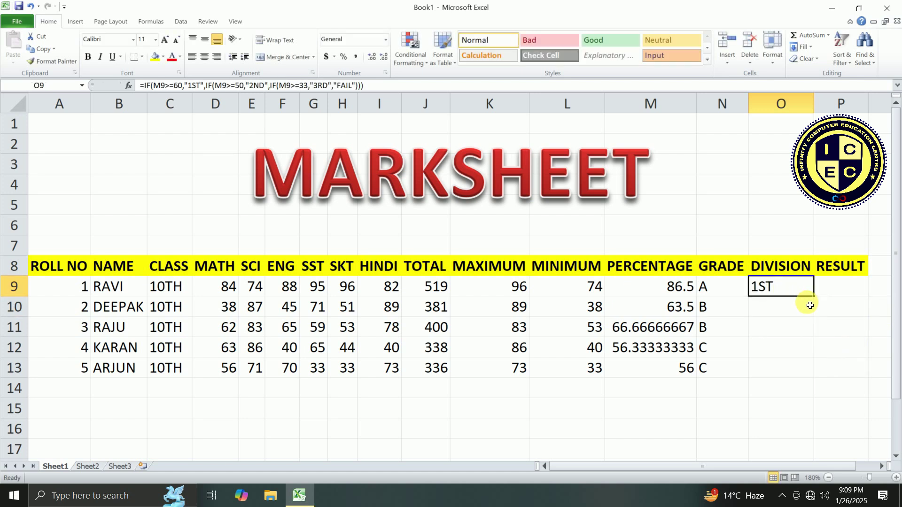
left_click_drag(812, 294, 811, 370)
Start the RESULT formula in cell P9 with an IF that returns "PASS" when M9>=33.
key("Right")
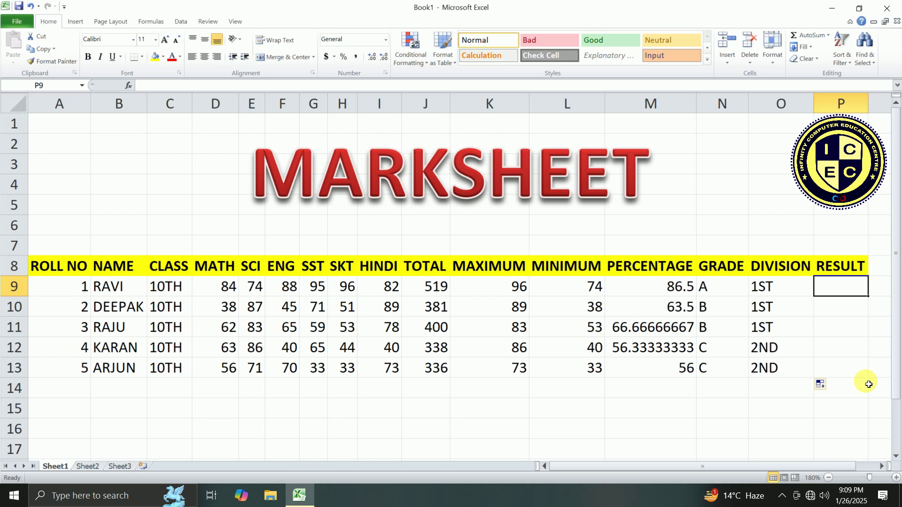
type("=IF")
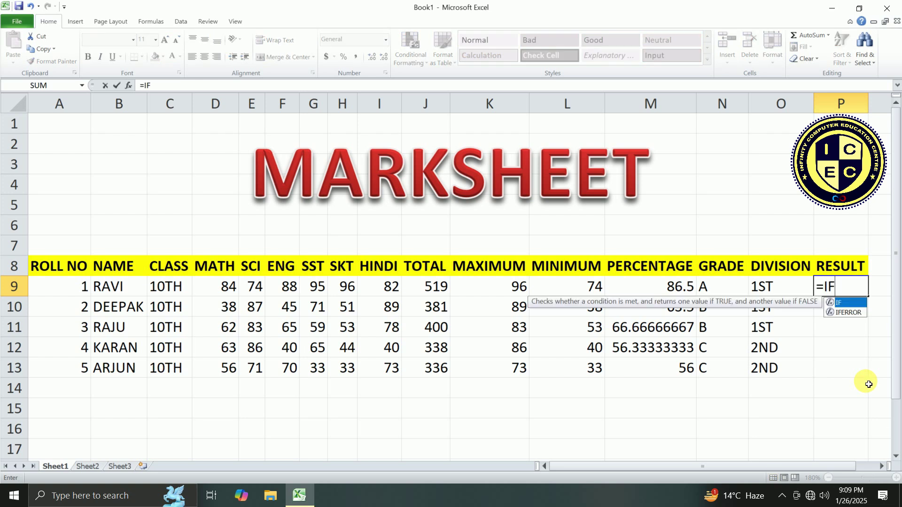
type("(")
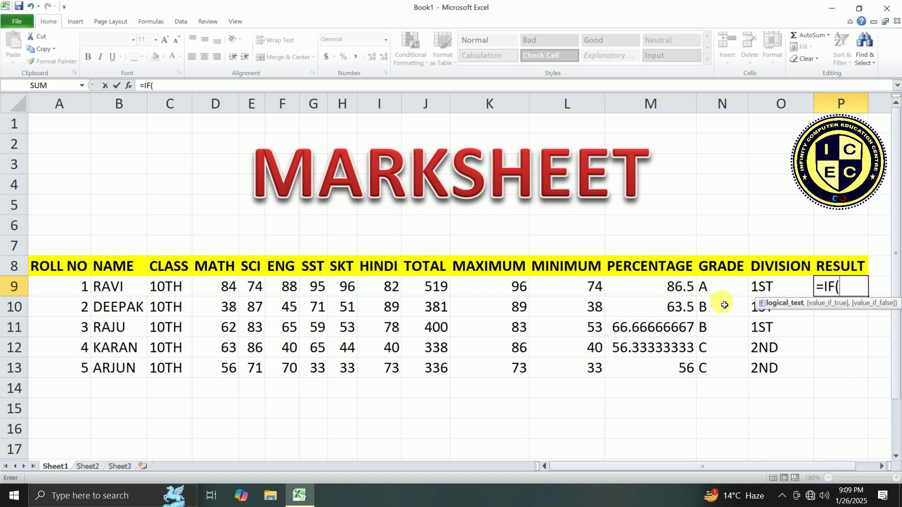
left_click(669, 291)
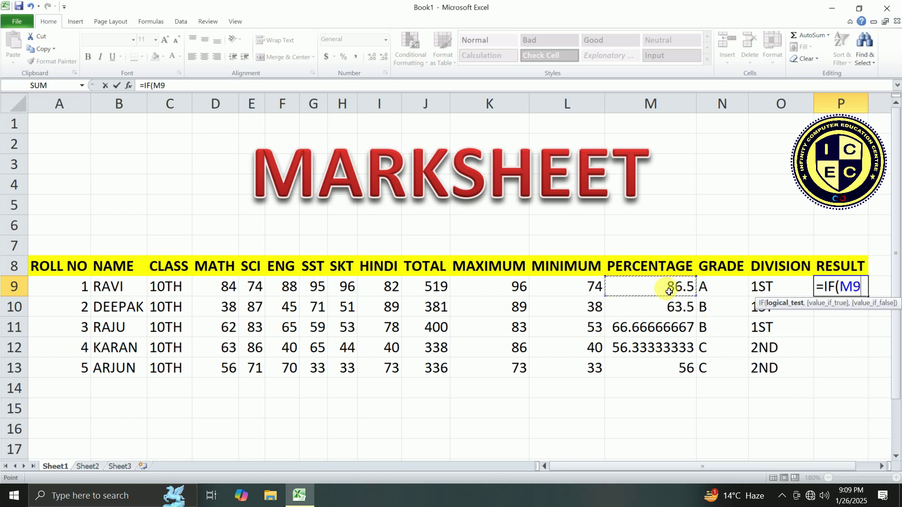
type(">=")
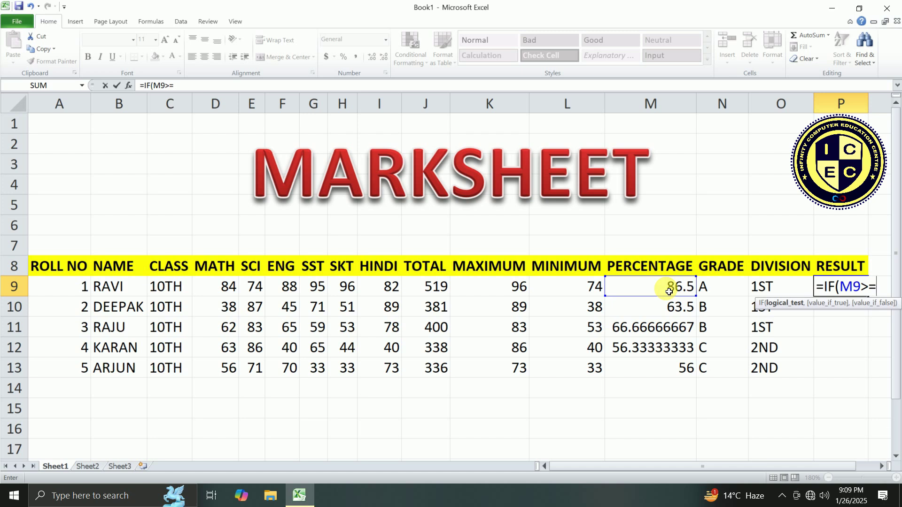
type("33")
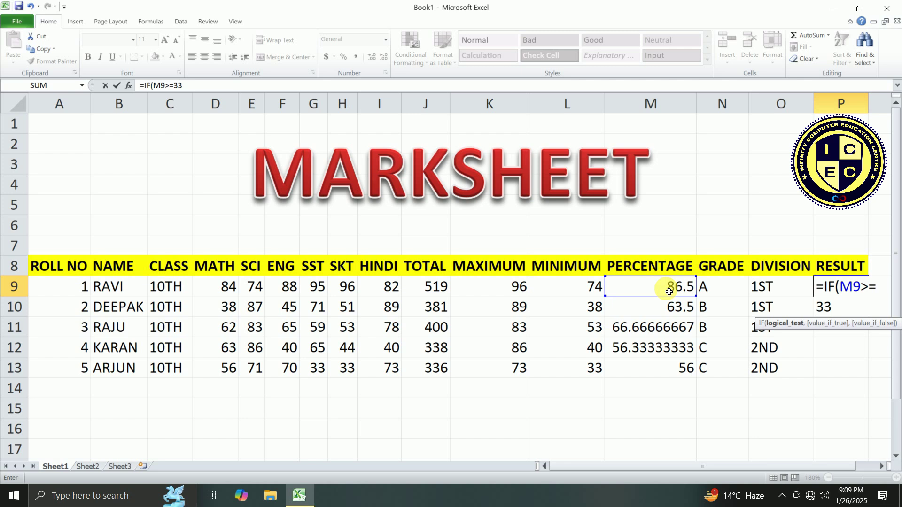
type(",")
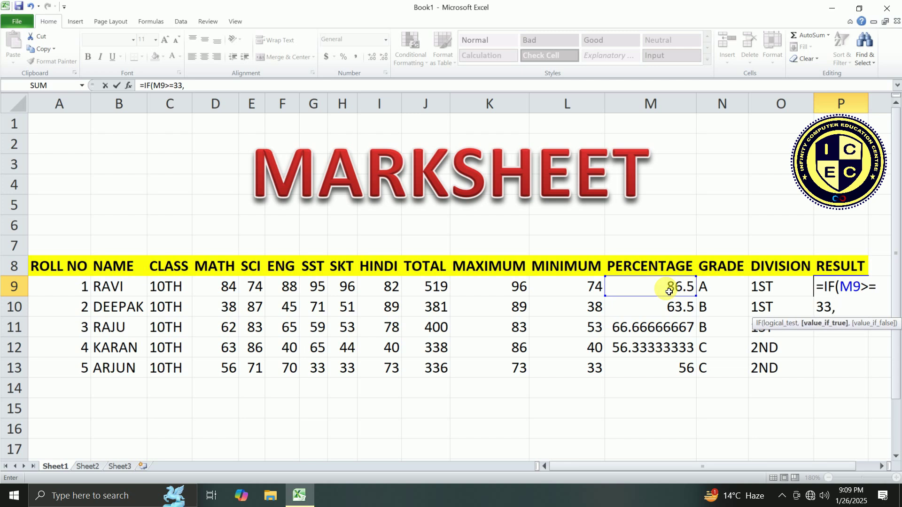
type("\"PASS\"")
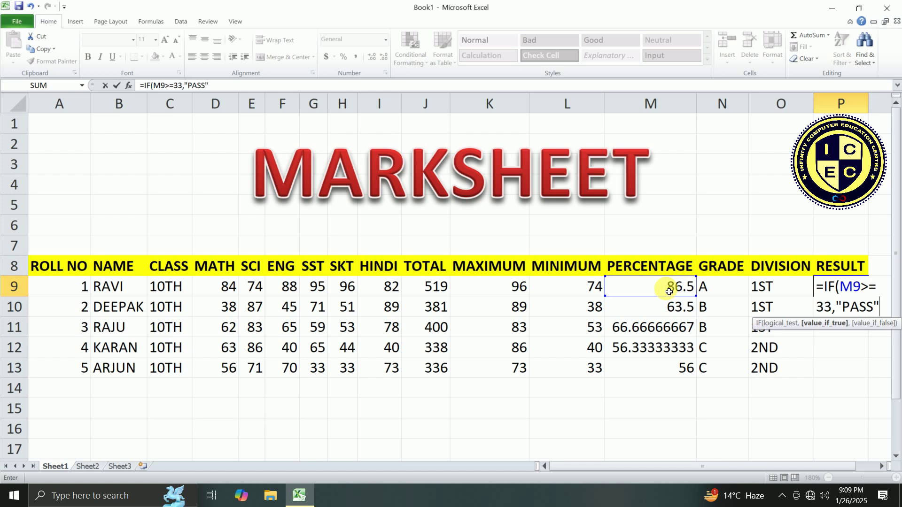
type(",")
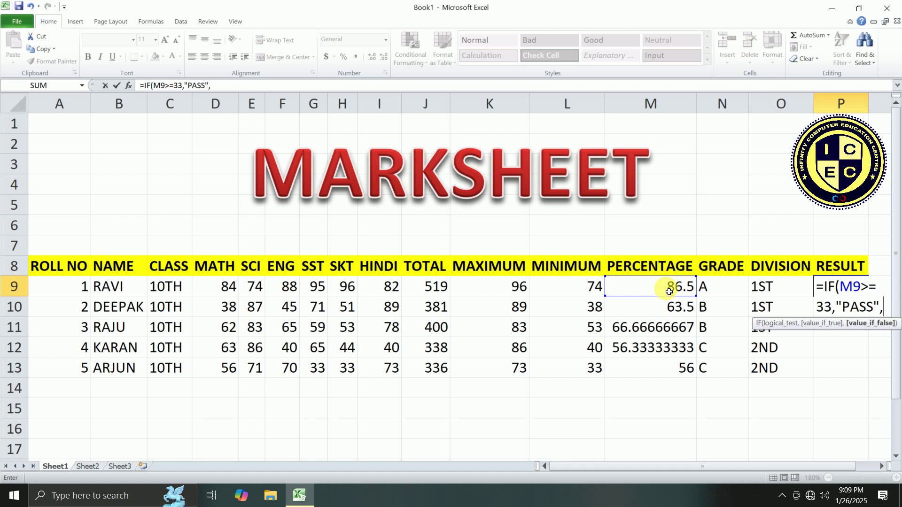
Nest a second IF in the P9 result formula that returns "COMP" when M9>=30.
type("IF")
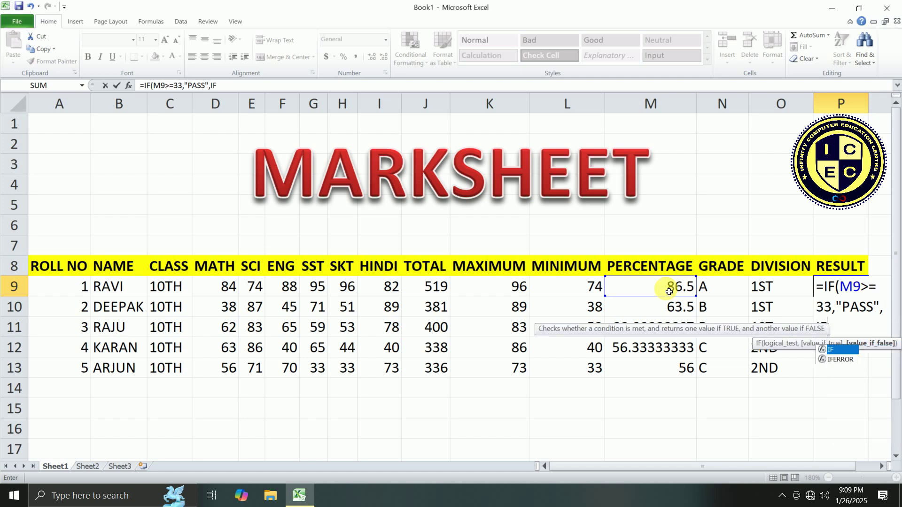
type("(")
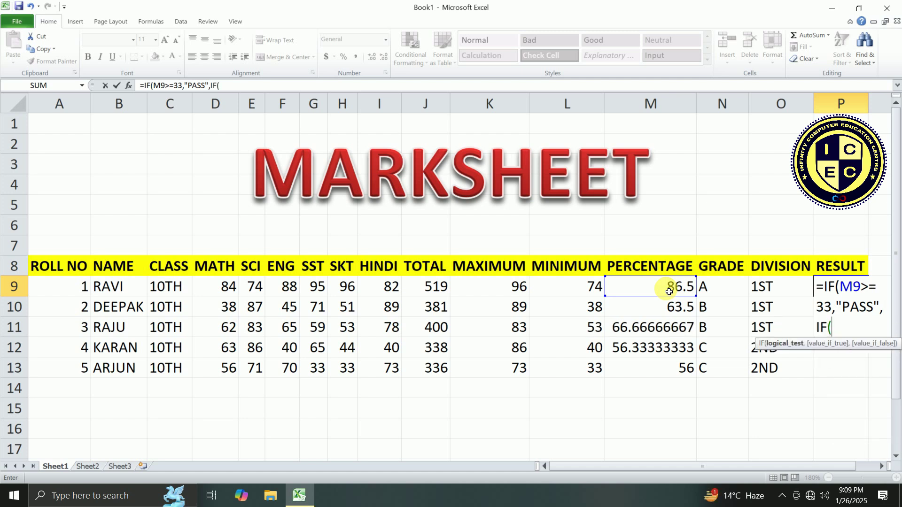
left_click(669, 287)
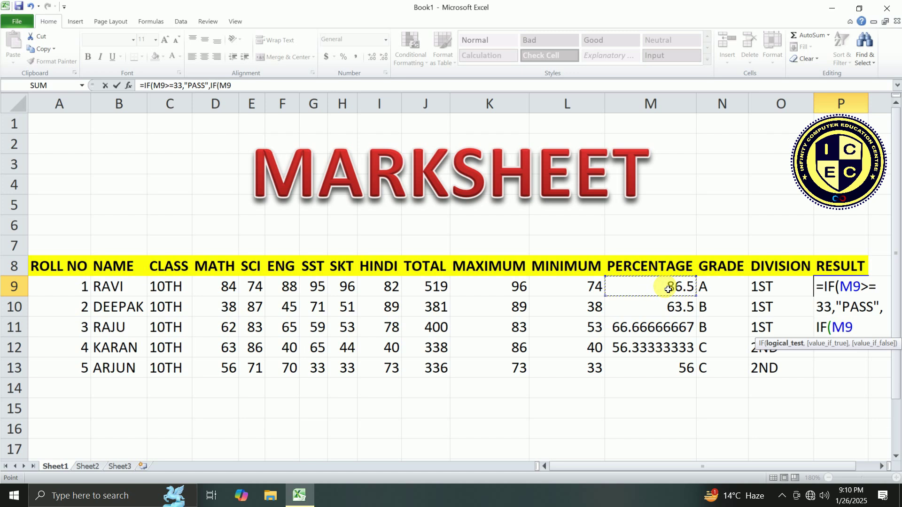
type(">=30")
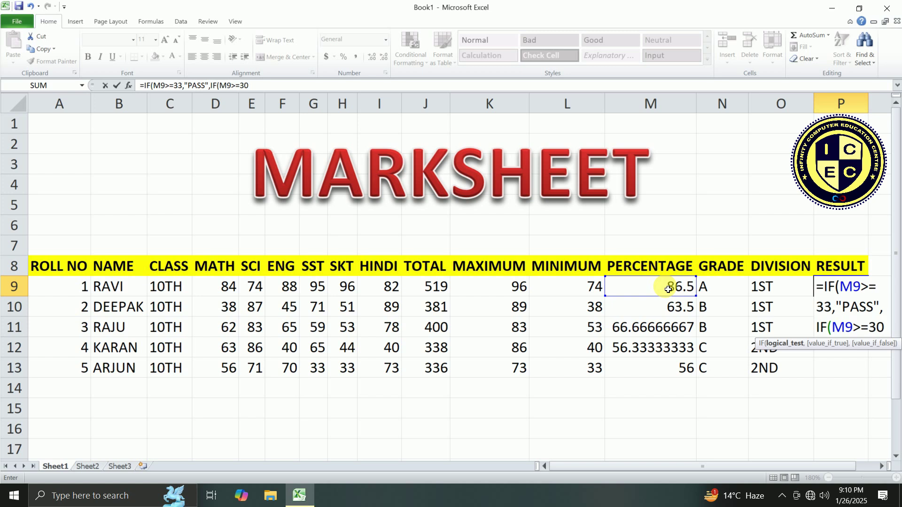
type(",")
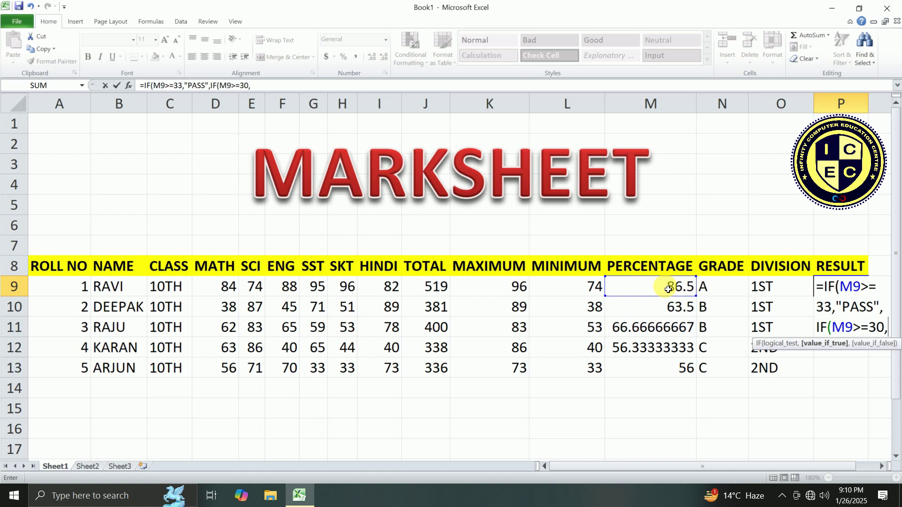
type("\"COMP")
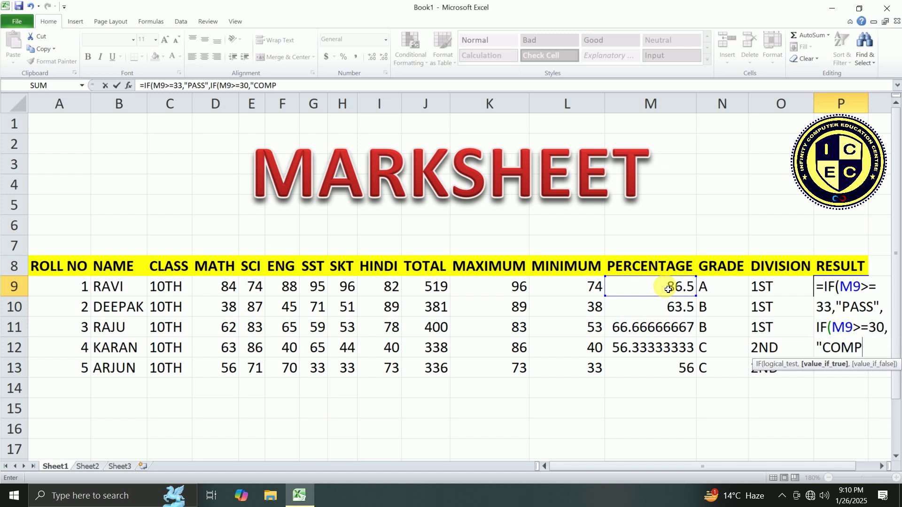
type("\",")
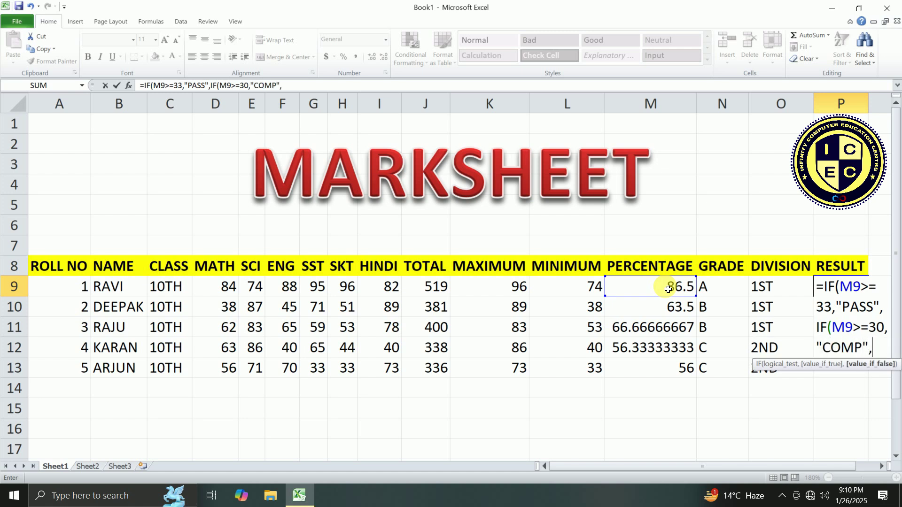
Complete the P9 result formula with "FAIL" as the fallback value and fill it down through P13.
type("\"FAIL")
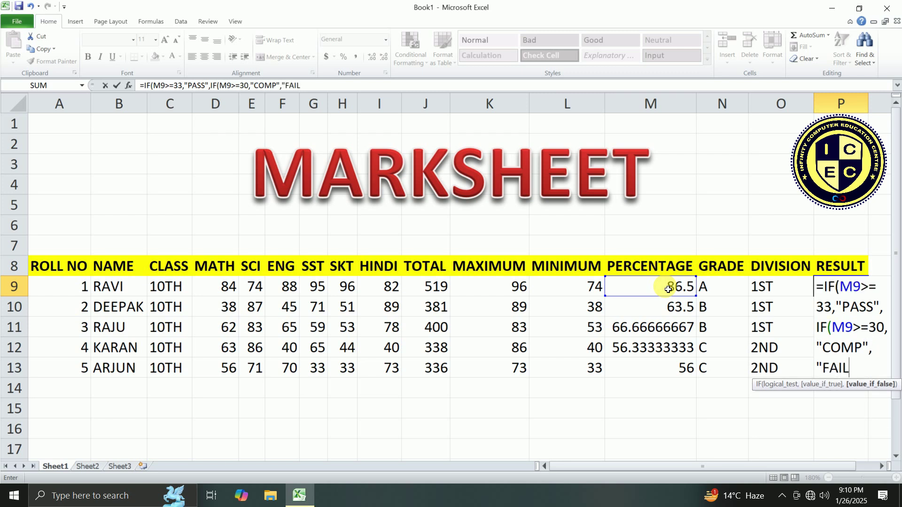
type("\"))")
key("Return")
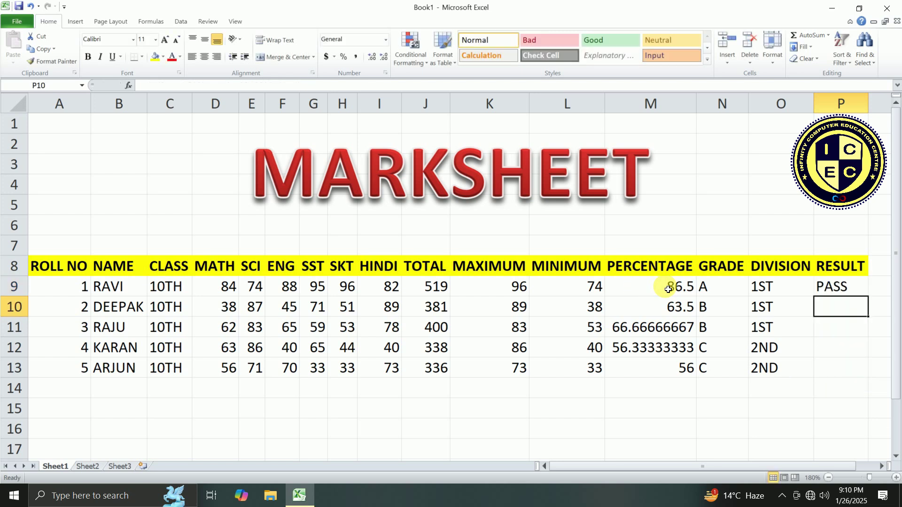
left_click(833, 288)
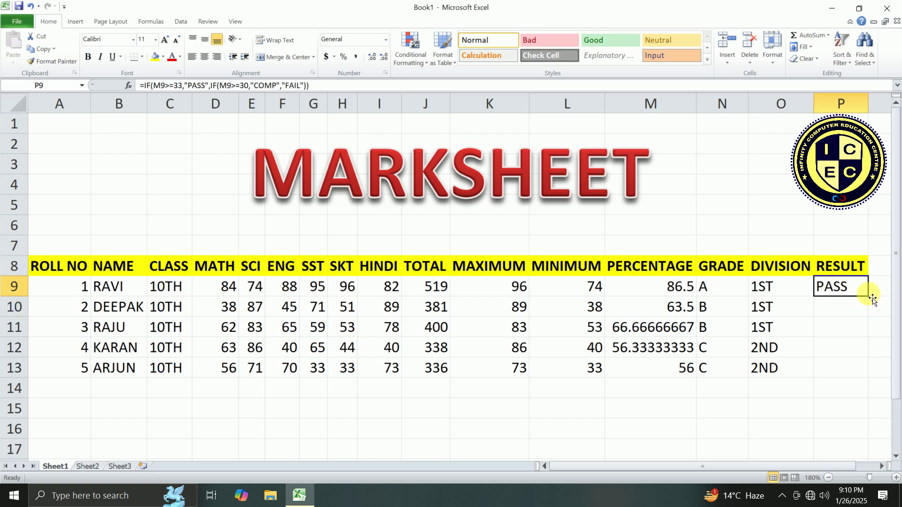
left_click_drag(872, 299, 868, 377)
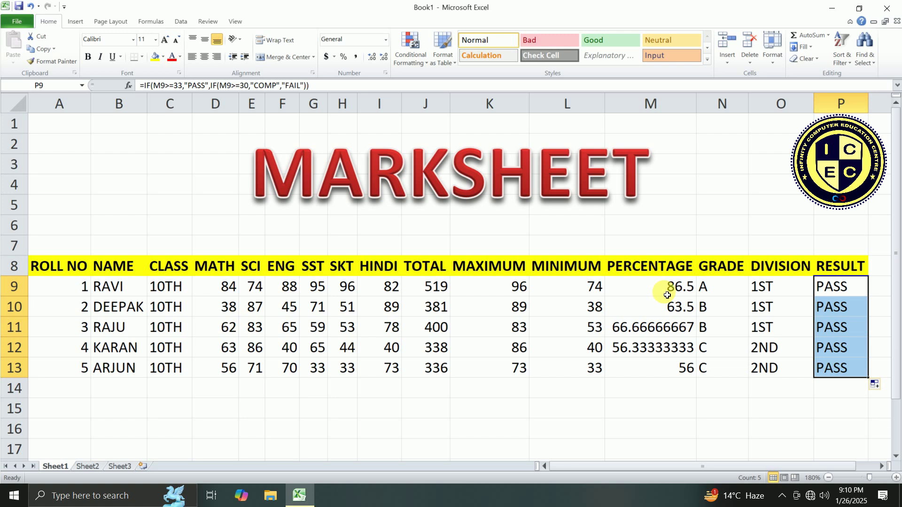
left_click(845, 367)
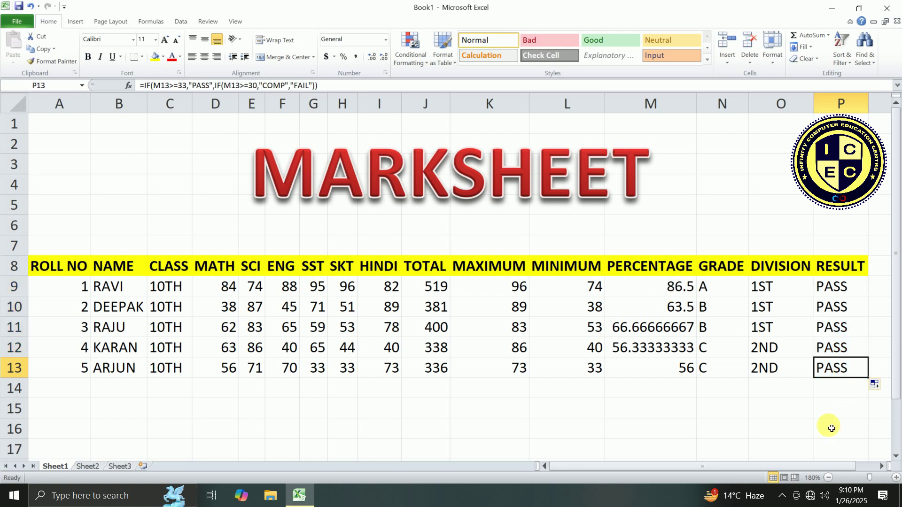